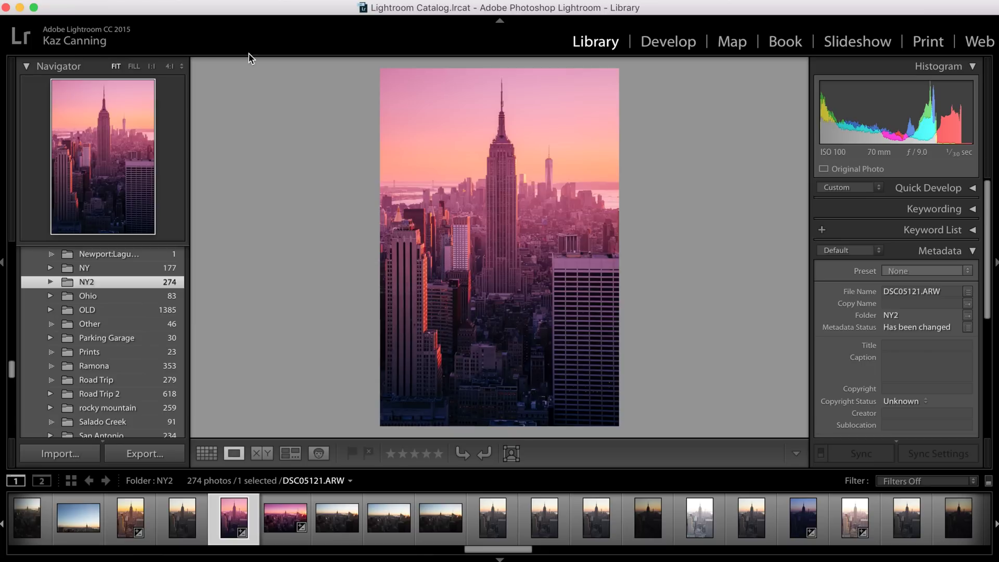
Step: Send DSC05121.ARW from Lightroom to Photoshop CC 2017 through Edit In
right_click(502, 176)
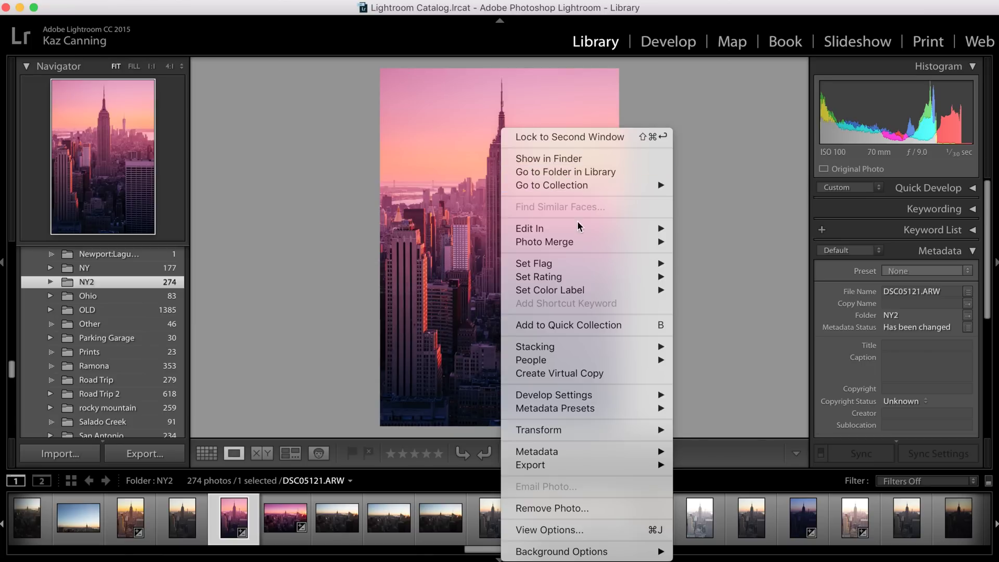
mouse_move(587, 233)
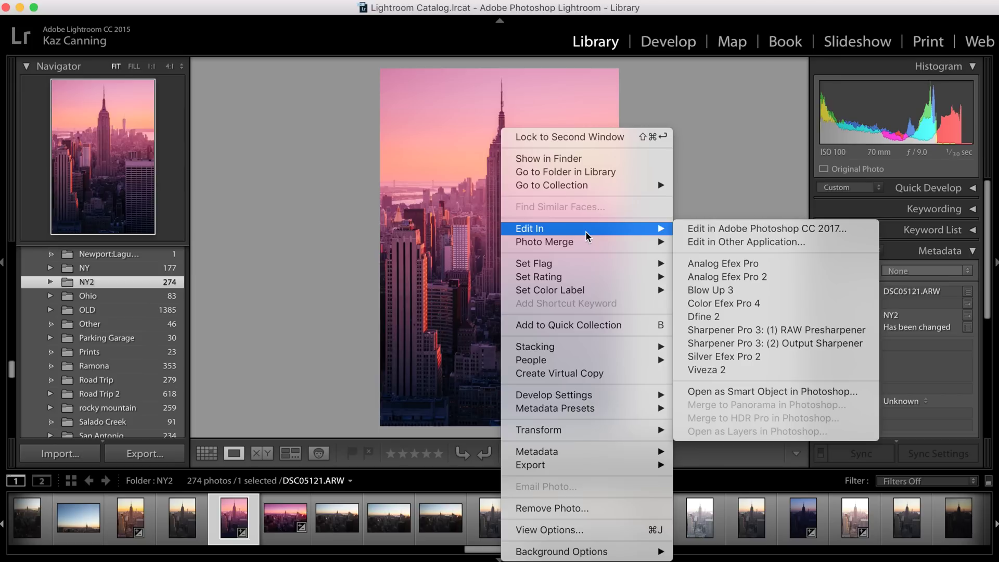
left_click(748, 231)
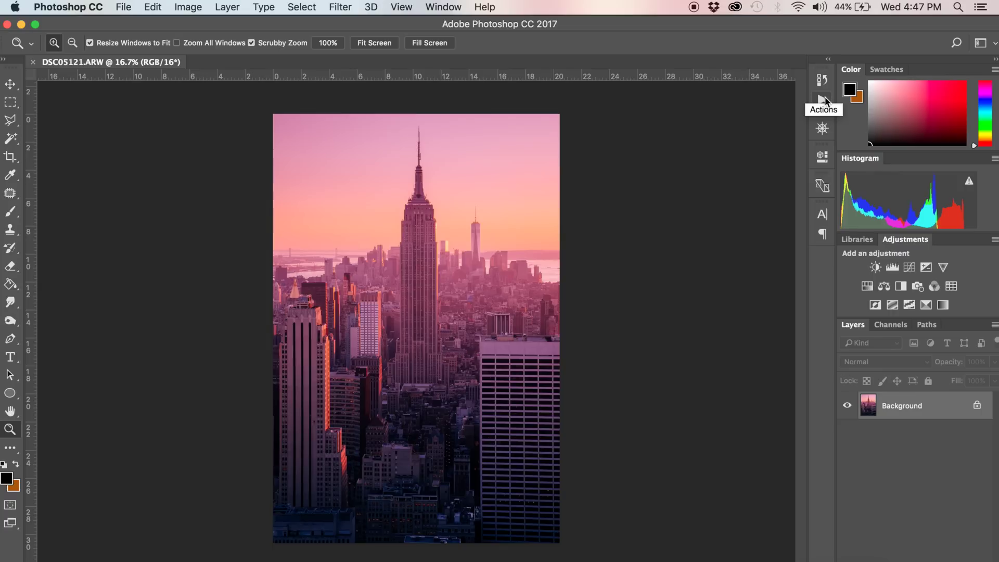
Step: Toggle Window > Actions until the Actions panel shows beside the photo
left_click(451, 7)
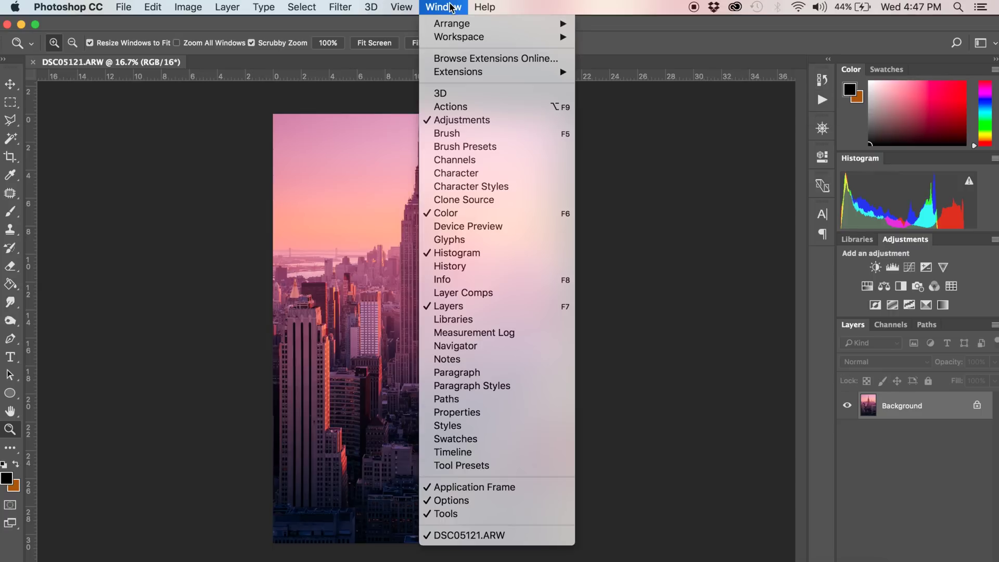
left_click(475, 108)
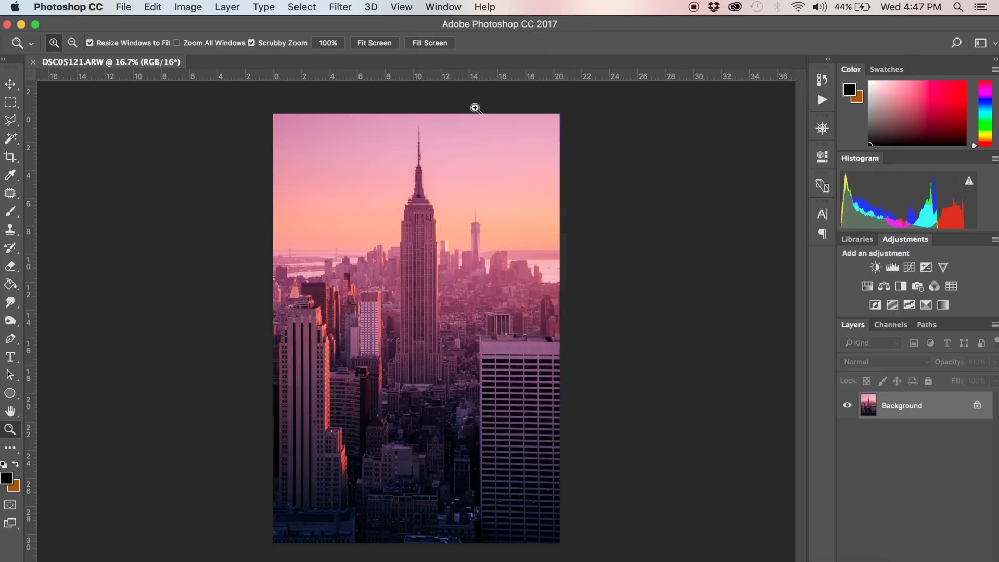
left_click(442, 6)
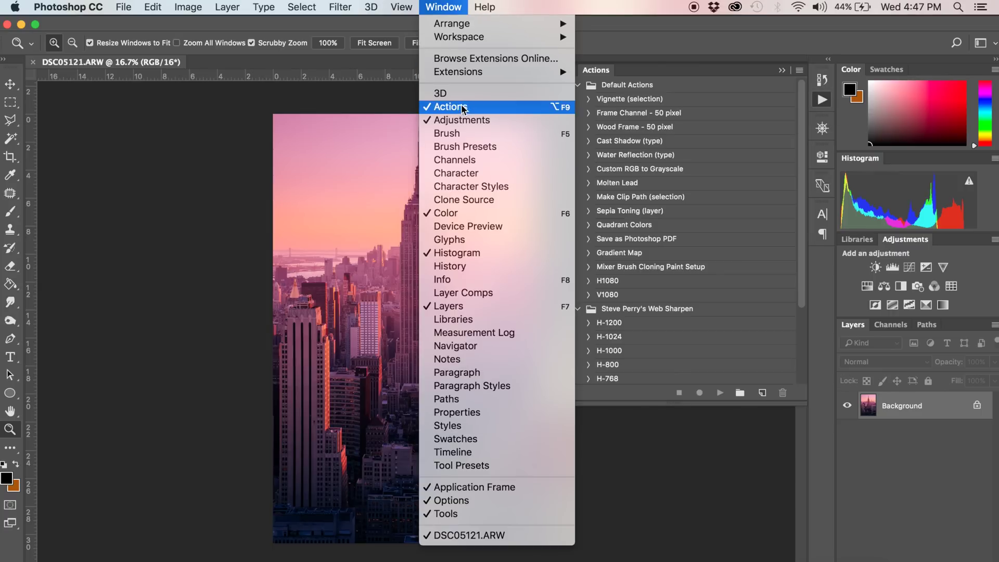
left_click(463, 108)
left_click(451, 7)
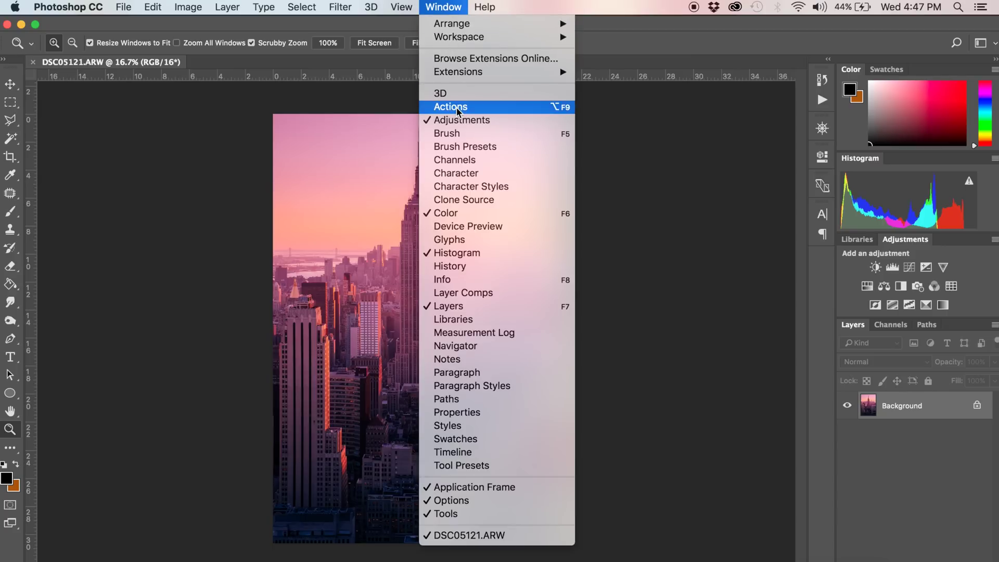
left_click(458, 109)
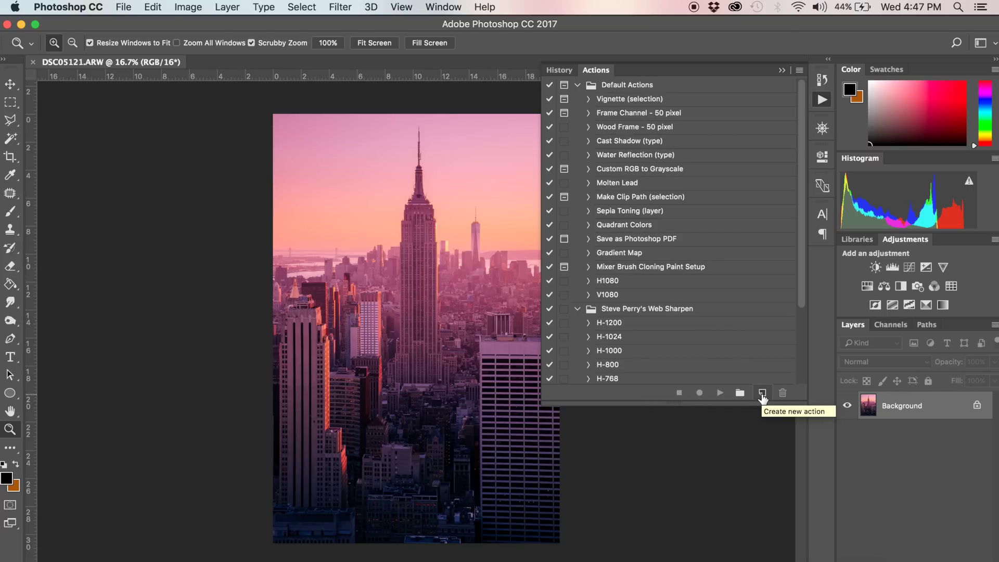
Step: Create and record a new 'Resize for Instagram' action, then shrink the Actions panel
left_click(763, 394)
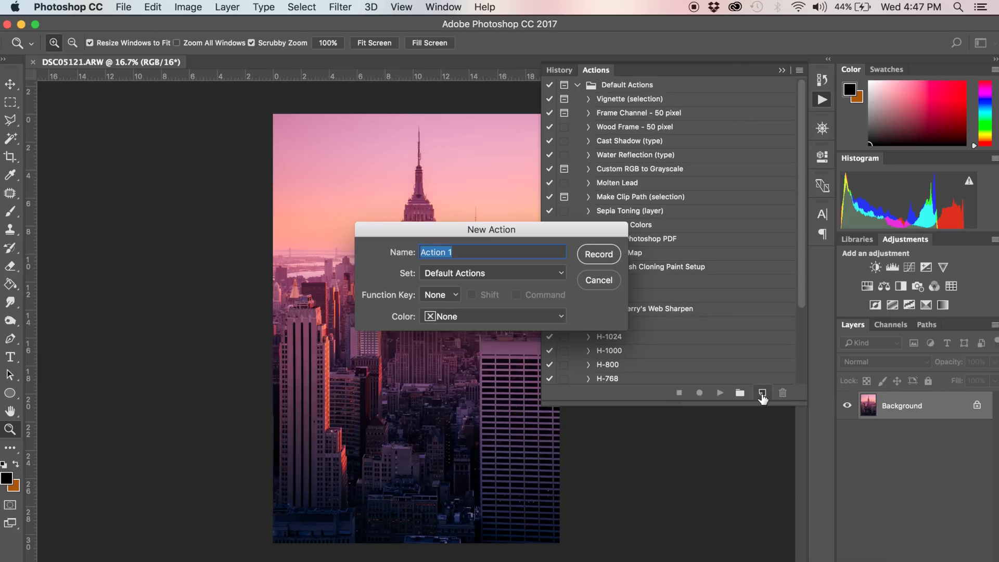
type("Resize for Ins")
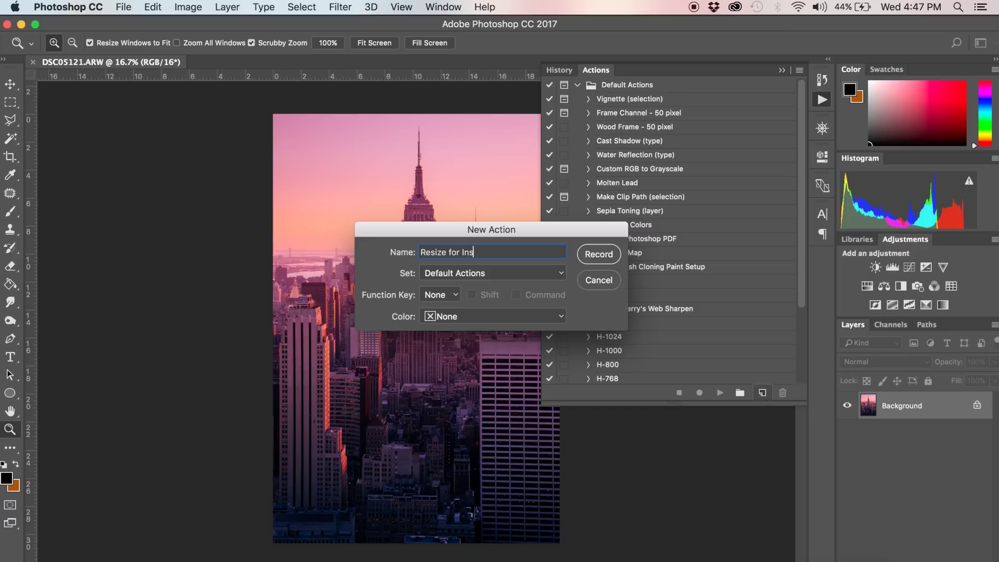
type("tagram")
left_click(599, 255)
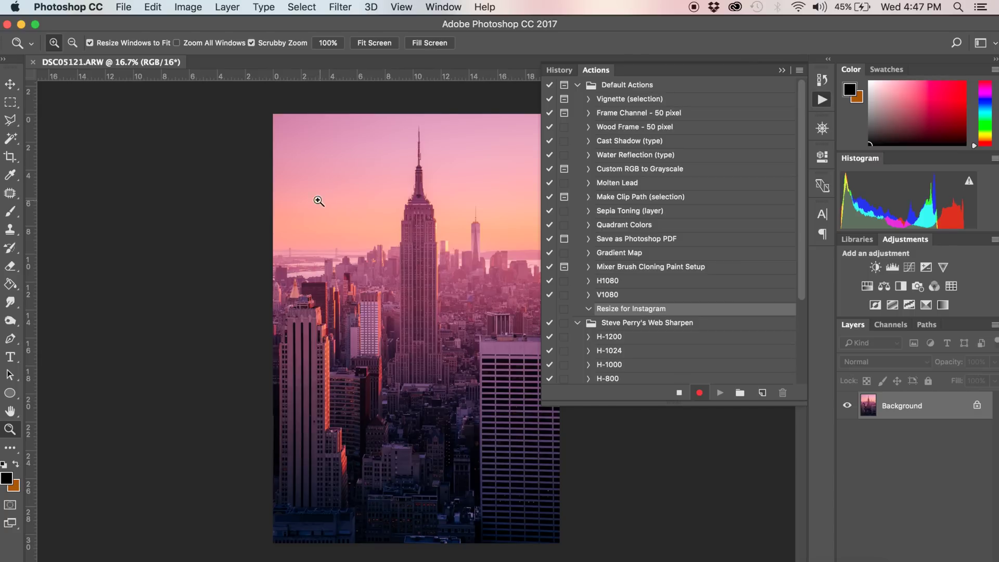
left_click(700, 395)
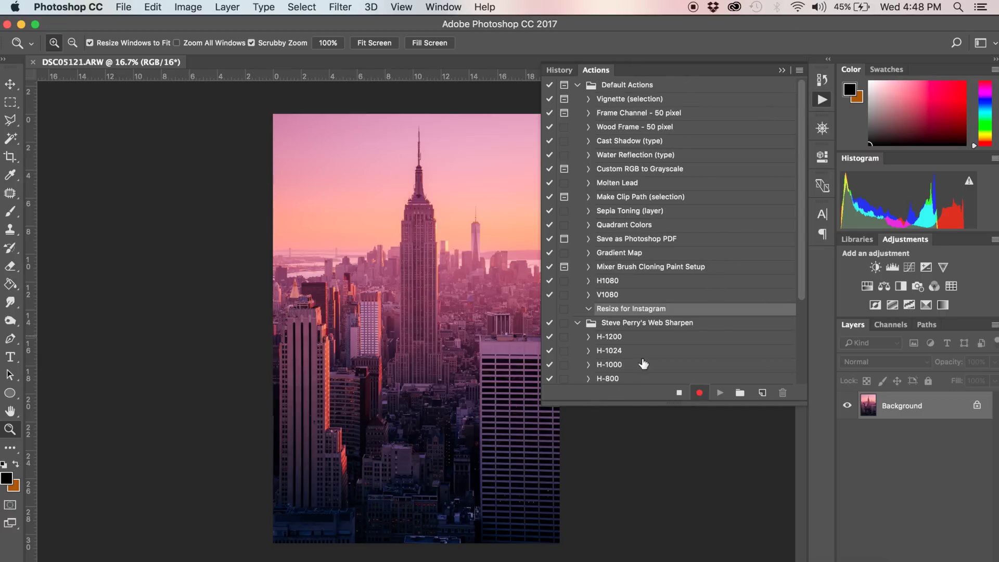
left_click_drag(543, 401, 686, 205)
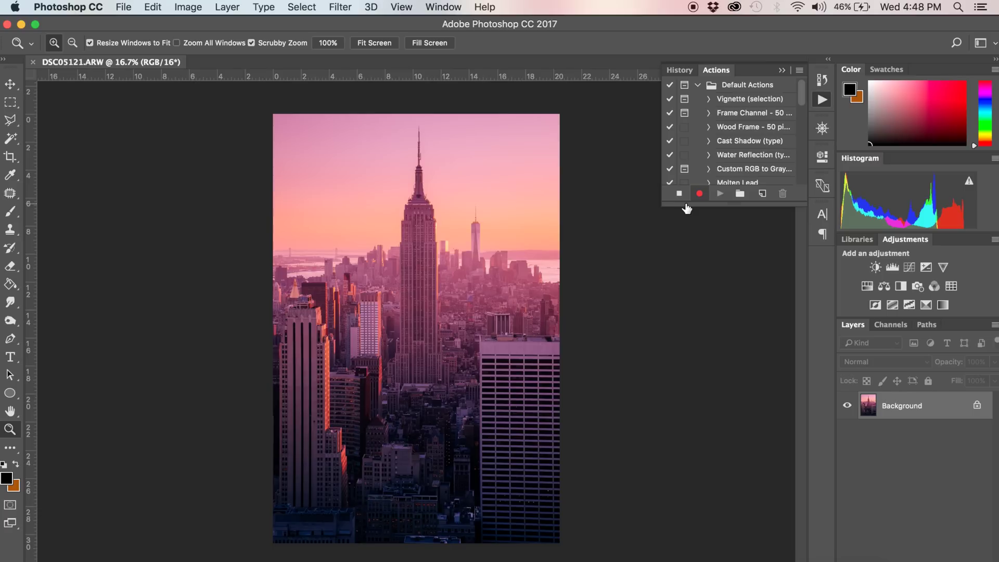
Step: Switch to Chrome's Google calculator showing 1804 ÷ 1080 = 1.67037037037
left_click(282, 557)
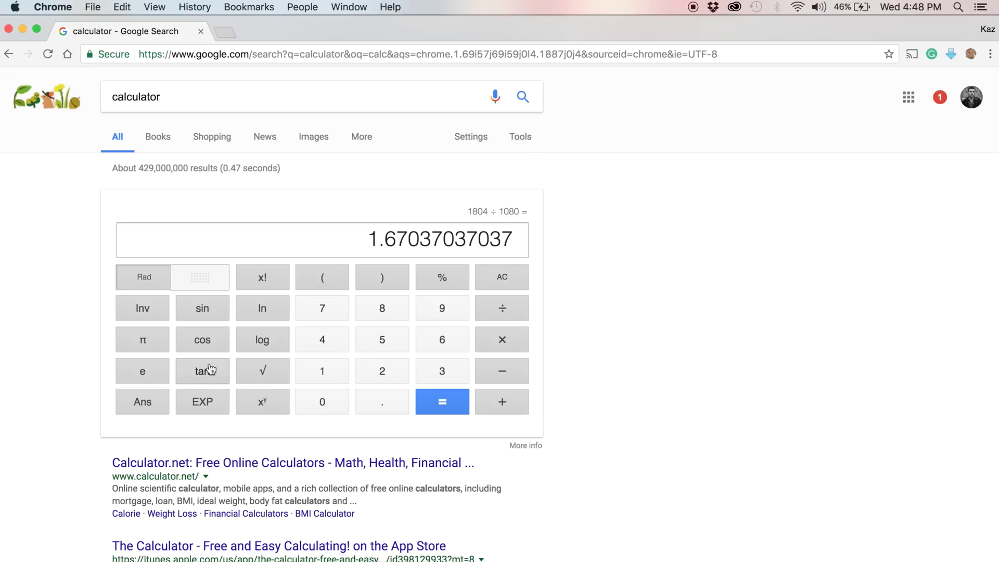
Step: Clear the calculator, compute 1080 × 1.6666 = 1799.928, and select 1799 in the result
left_click(433, 246)
left_click(526, 281)
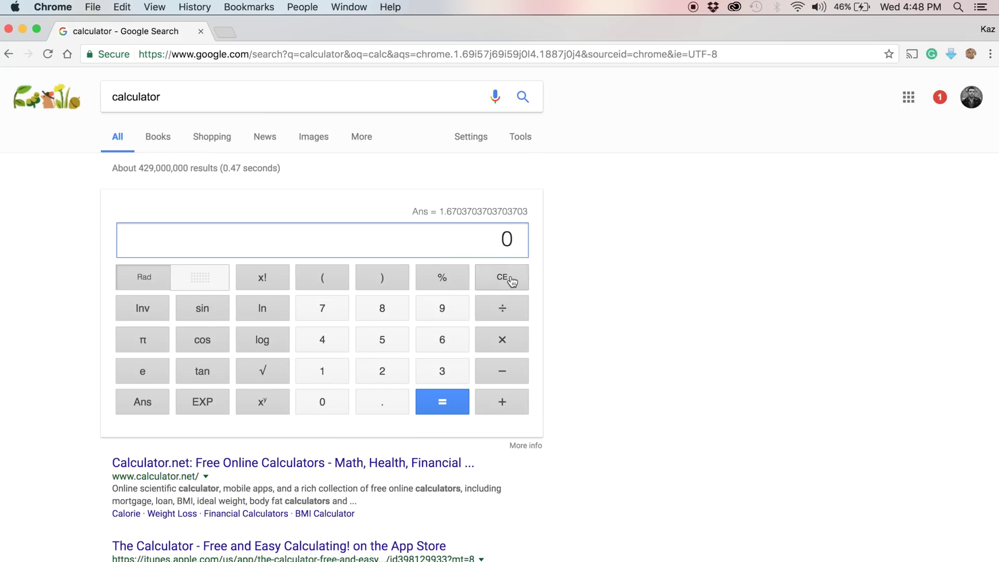
left_click(322, 372)
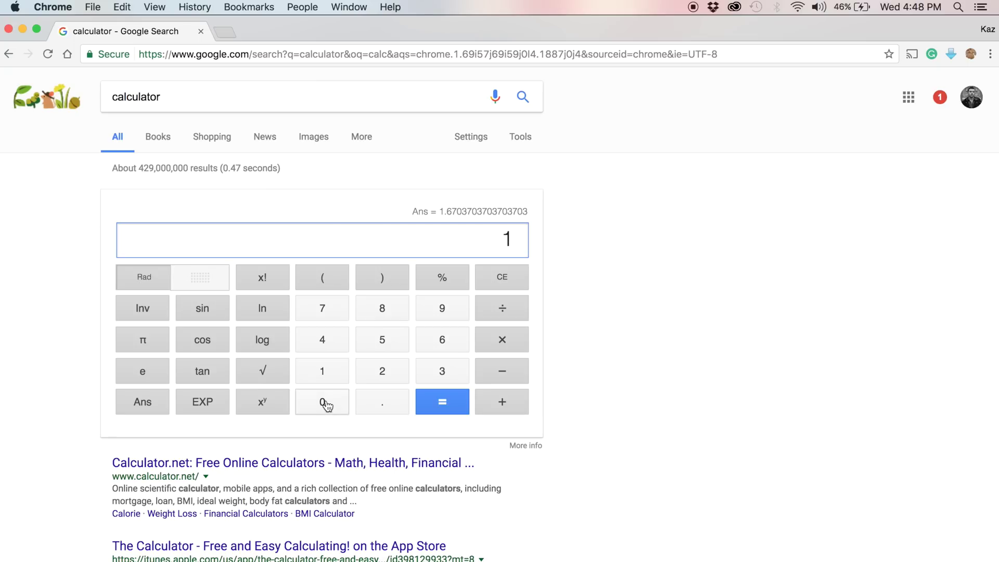
left_click(323, 401)
left_click(382, 310)
left_click(323, 406)
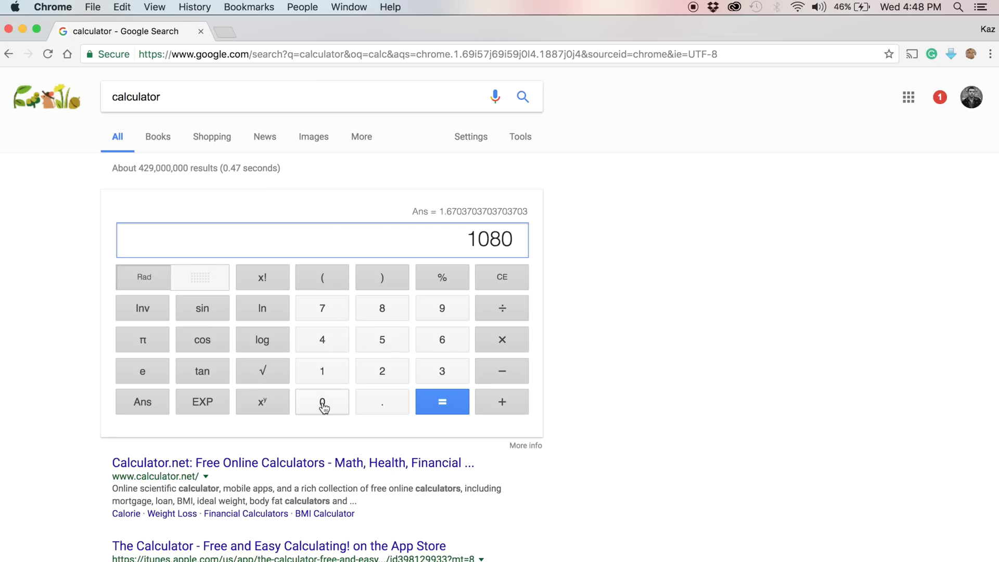
left_click(503, 342)
left_click(323, 381)
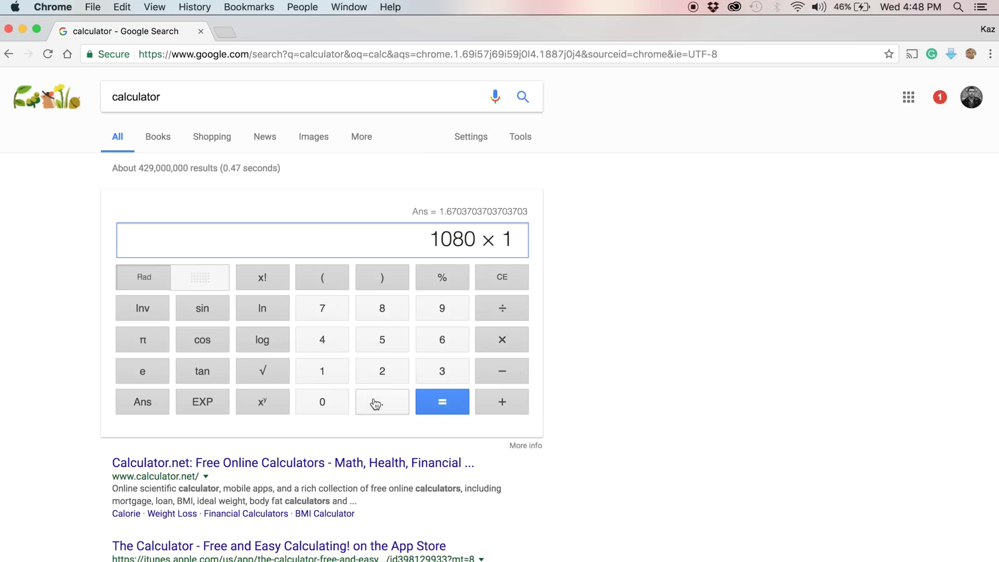
left_click(374, 403)
left_click(430, 343)
left_click(430, 343)
left_click(430, 343)
left_click(429, 343)
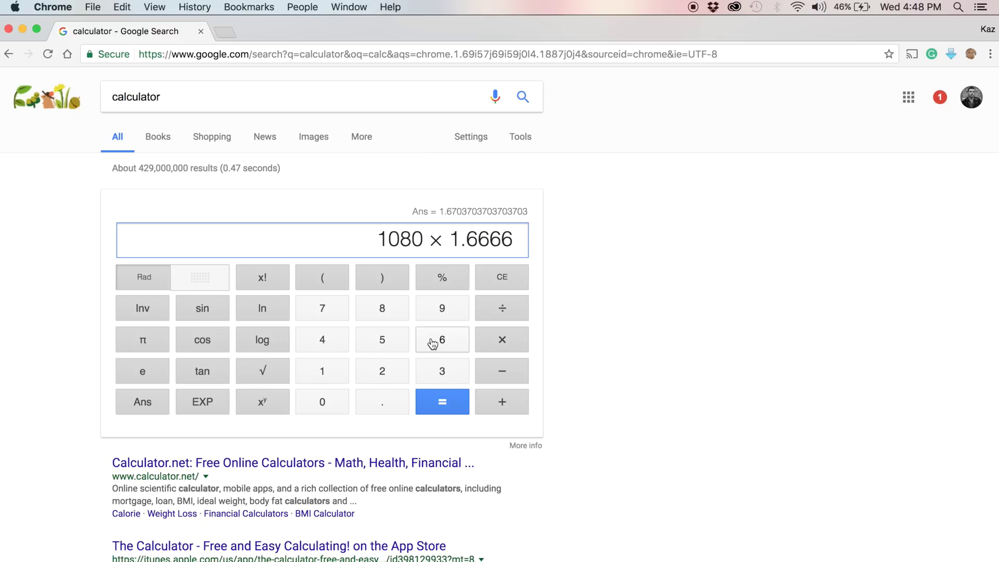
left_click(445, 411)
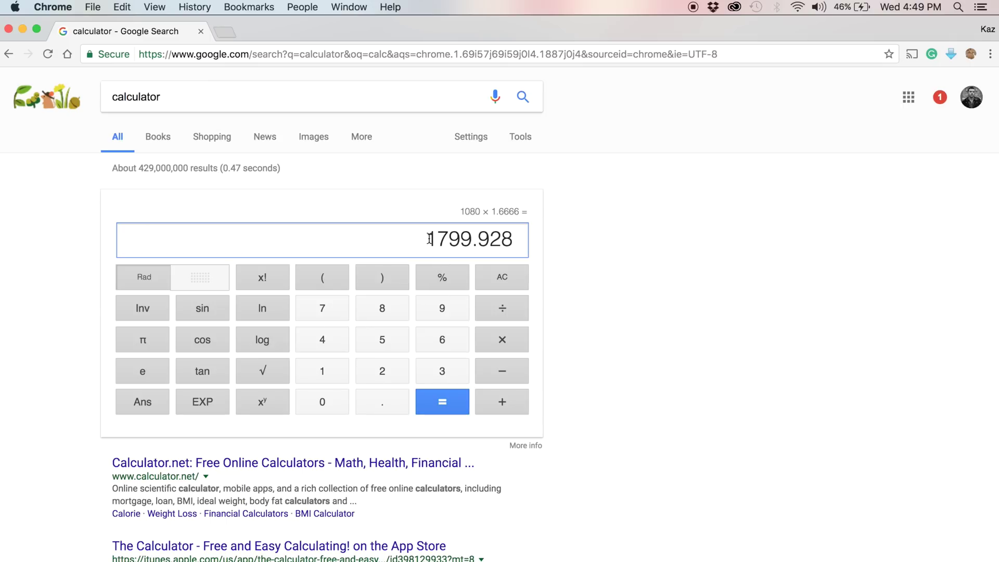
left_click_drag(430, 238, 471, 239)
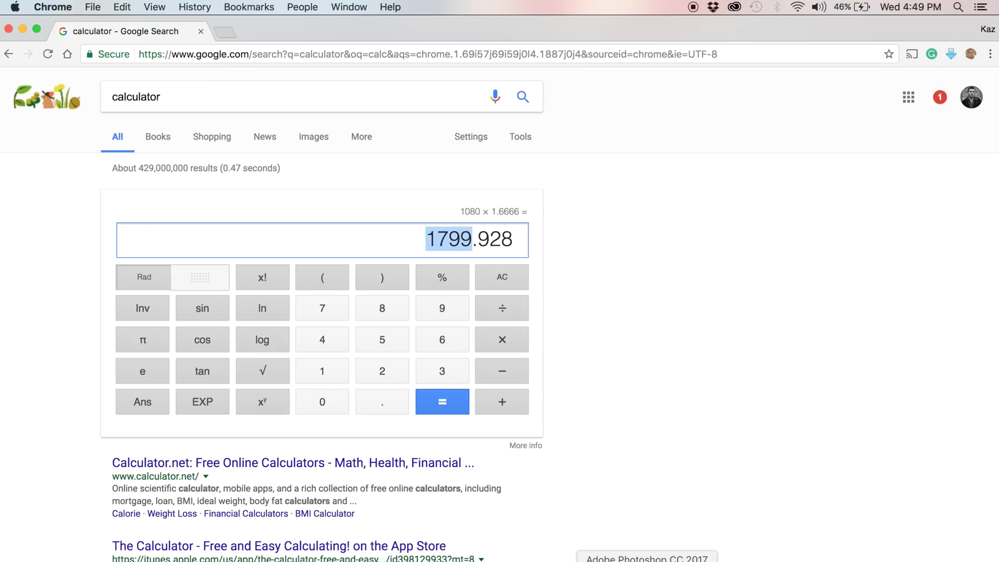
Step: Back in Photoshop, open Image Size and switch the width units to Pixels
left_click(647, 560)
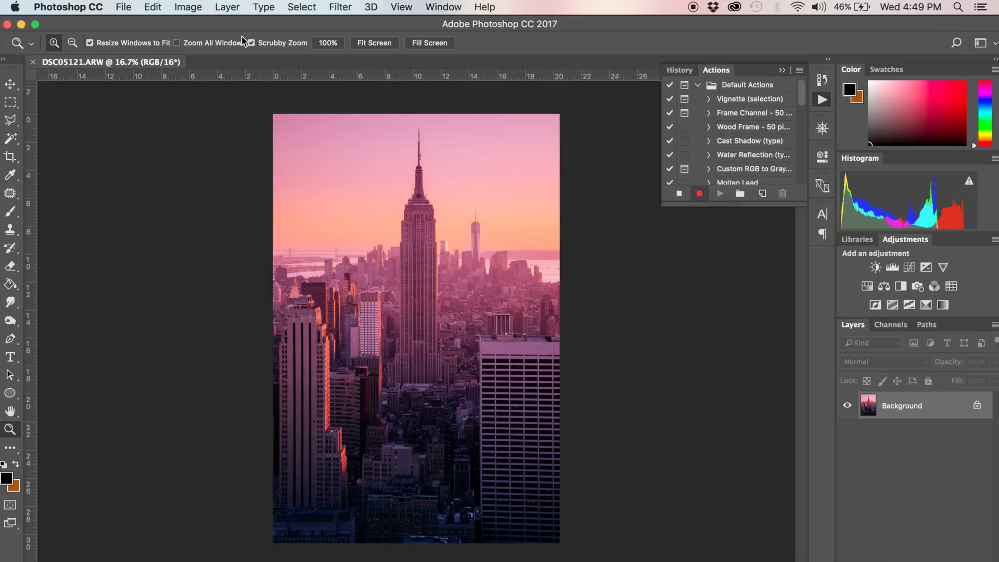
left_click(196, 9)
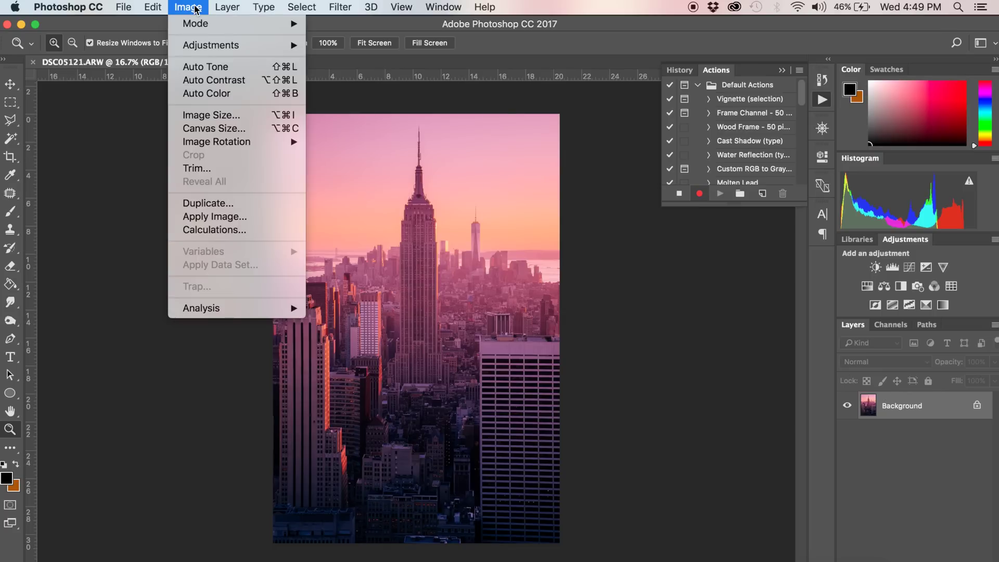
mouse_move(219, 49)
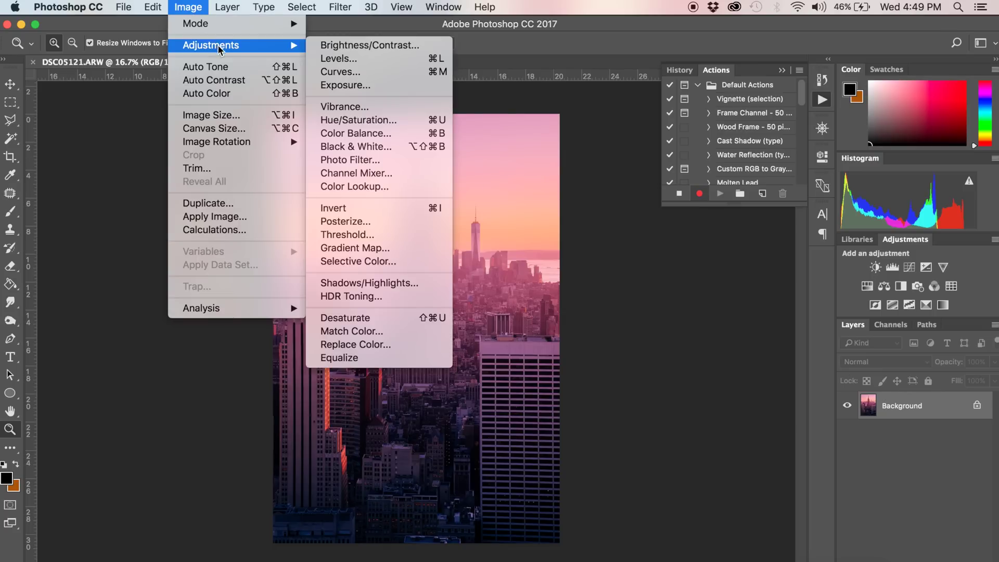
left_click(243, 116)
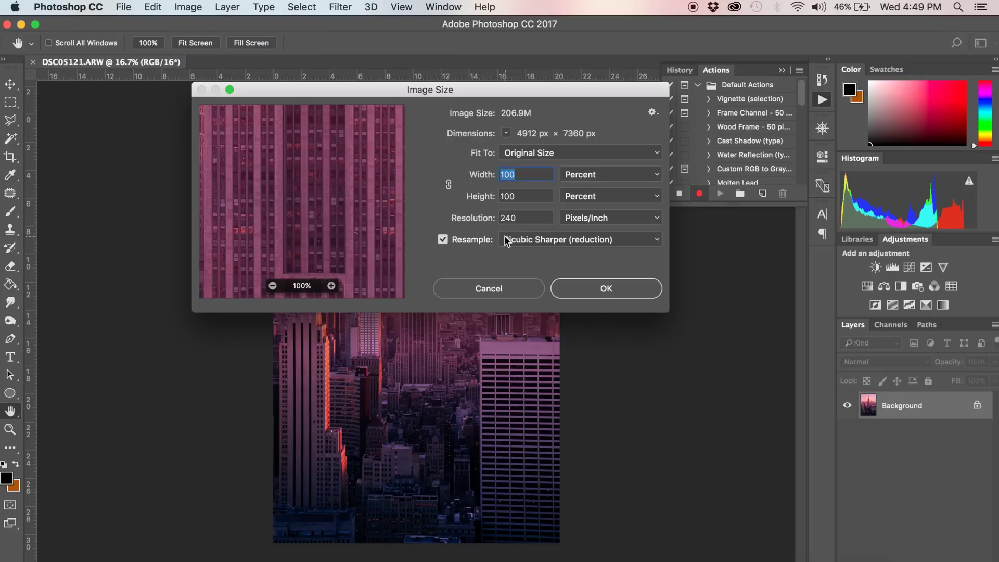
left_click(606, 176)
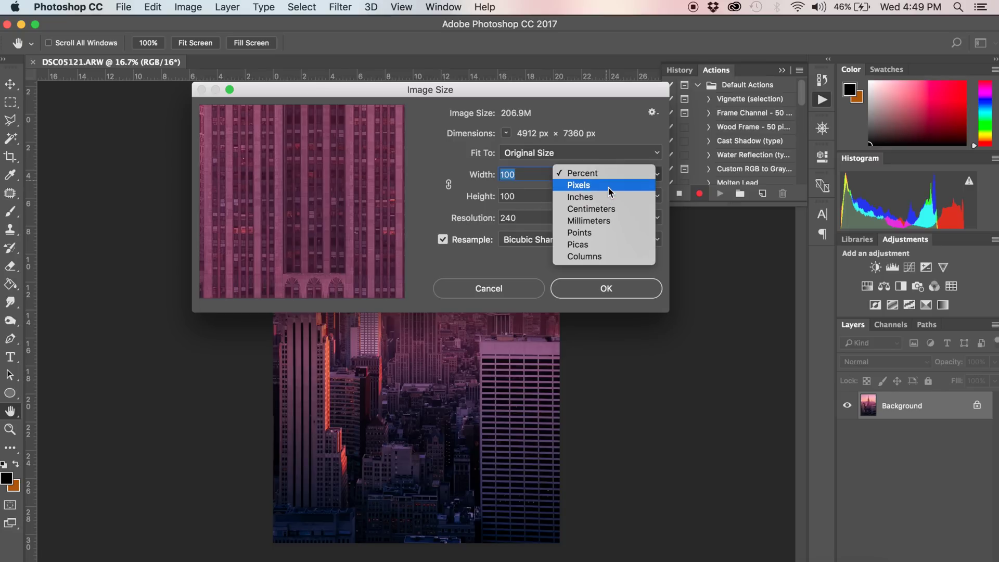
left_click(607, 186)
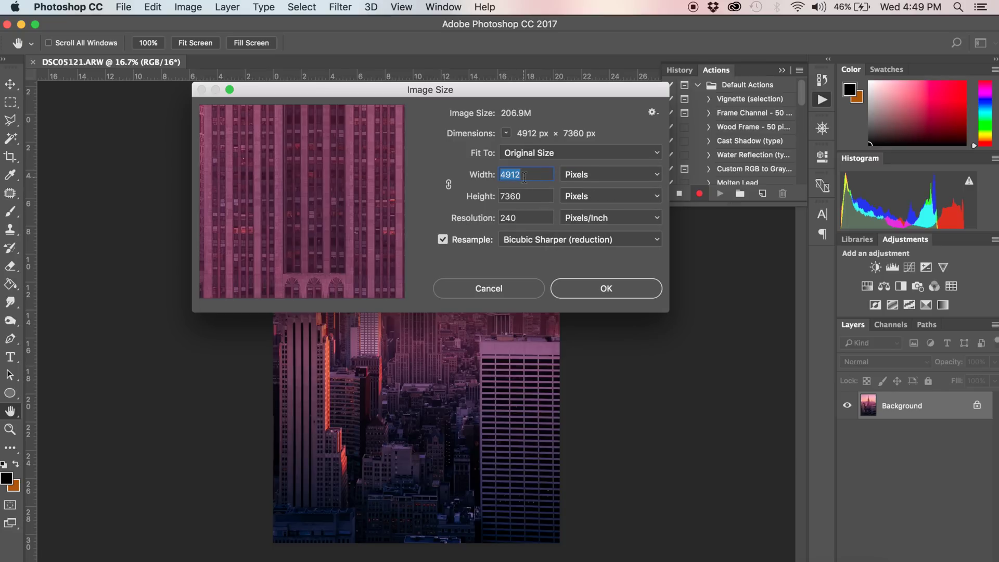
Step: Enter a width of 1800 while toggling the width/height proportion link
type("1800")
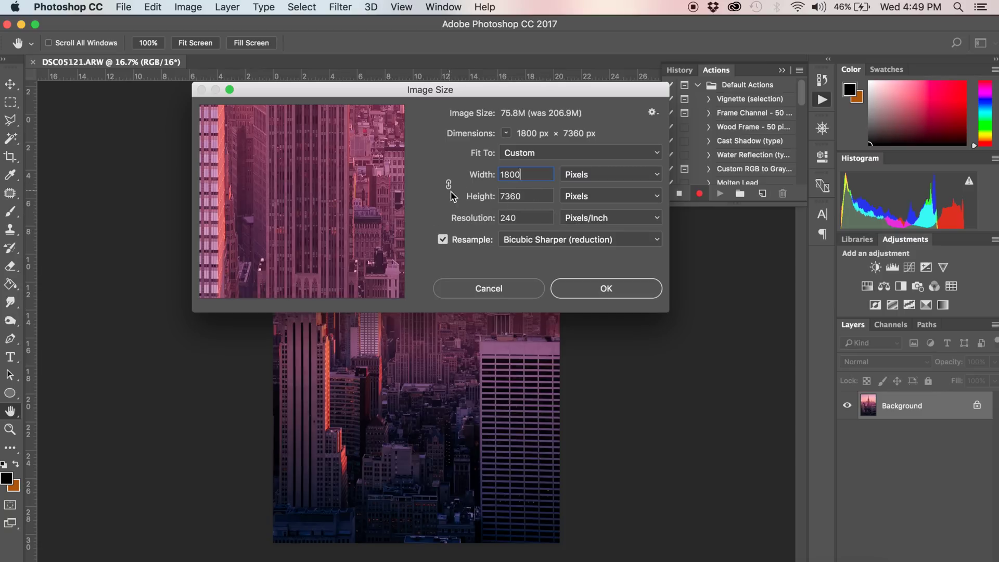
left_click(386, 417)
left_click(345, 328)
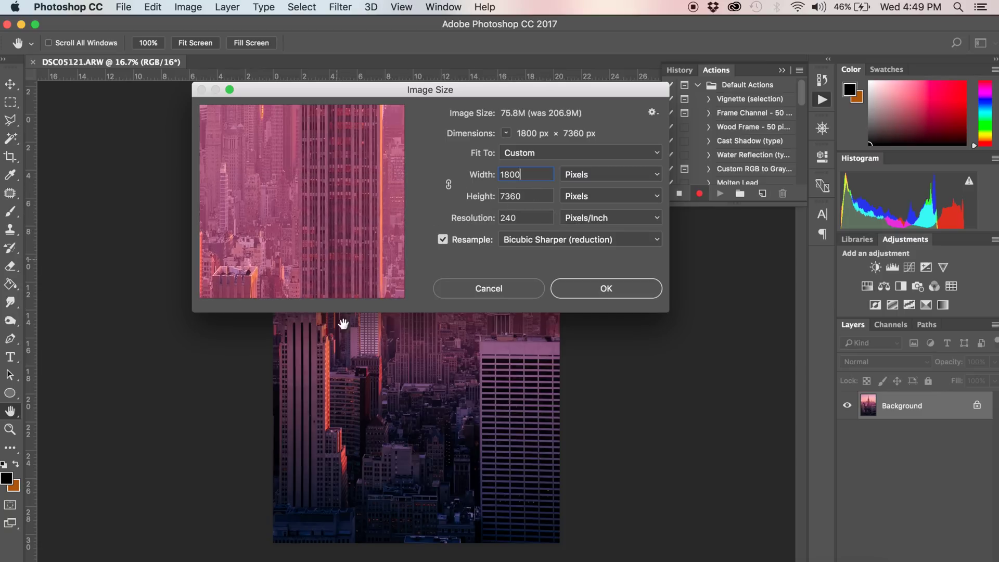
left_click(450, 185)
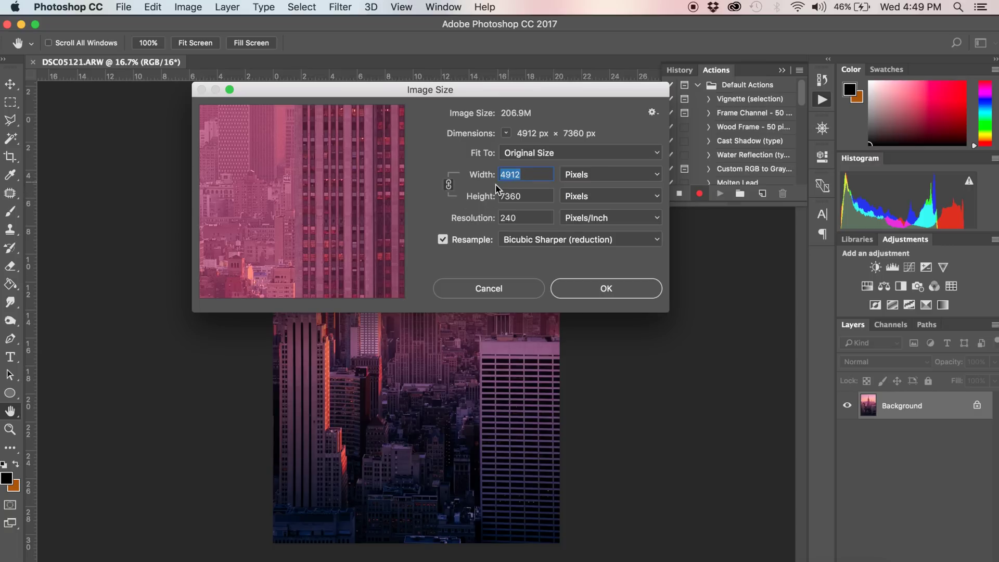
left_click(449, 184)
type("10")
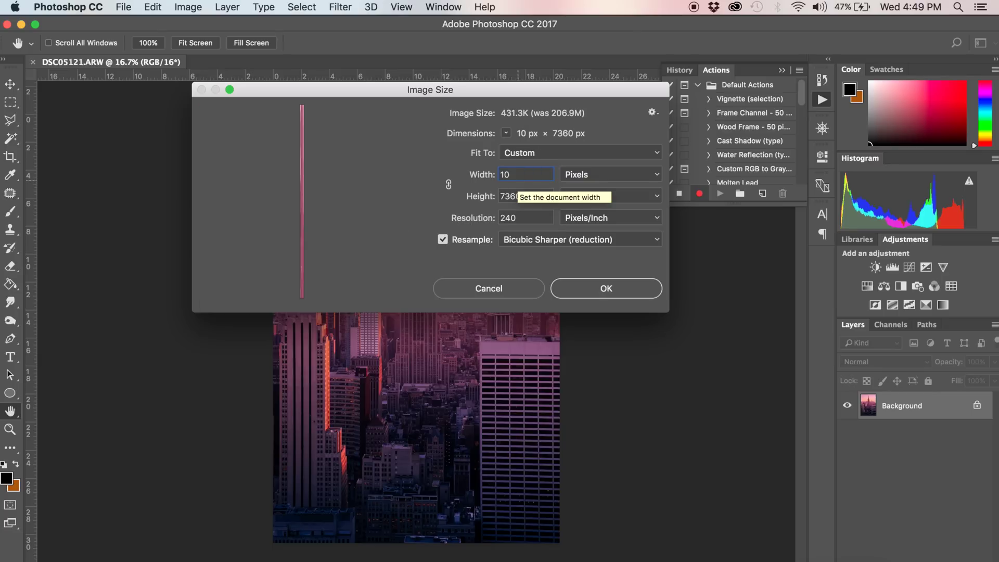
key("BackSpace")
type("800")
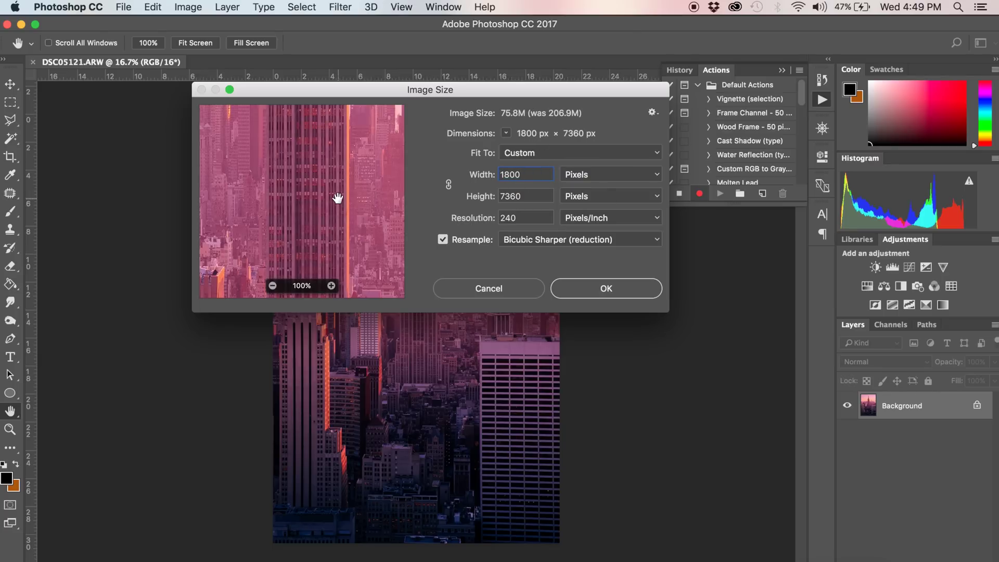
Step: Relink proportions, re-enter width 1800, and apply the resize to 1800 × 2697 px
left_click_drag(337, 198, 357, 429)
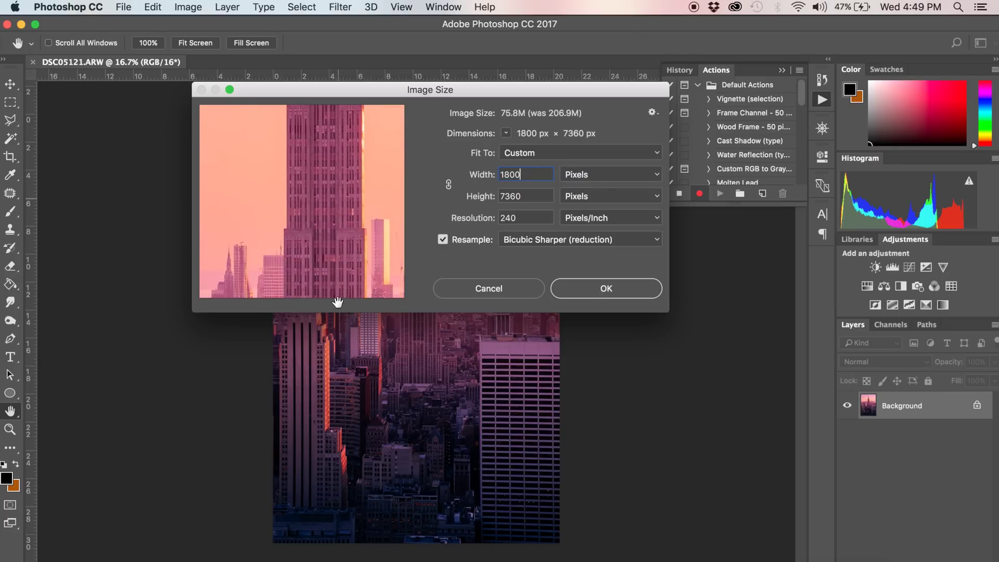
left_click(449, 184)
double_click(509, 175)
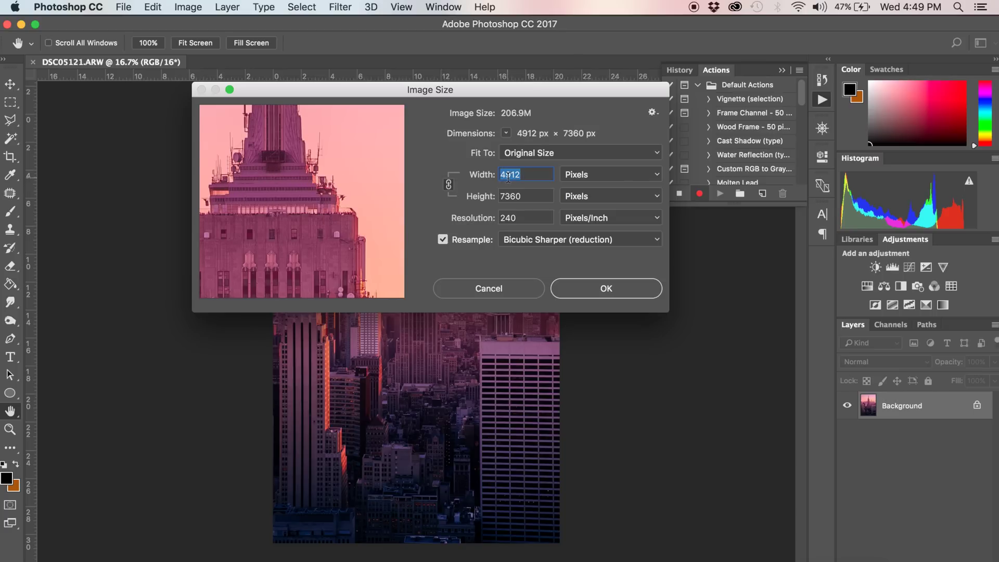
type("1800")
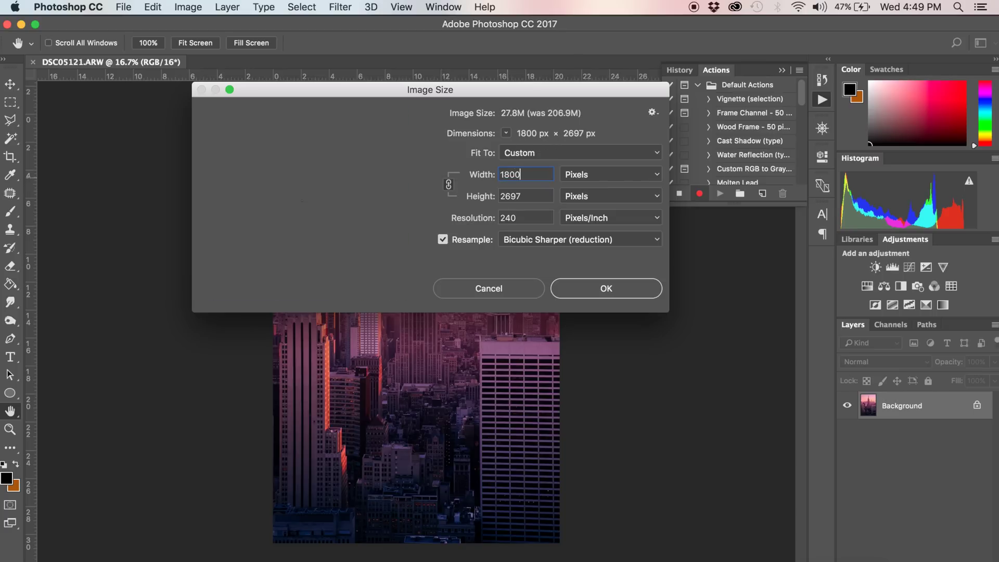
left_click_drag(306, 153, 360, 397)
left_click(286, 424)
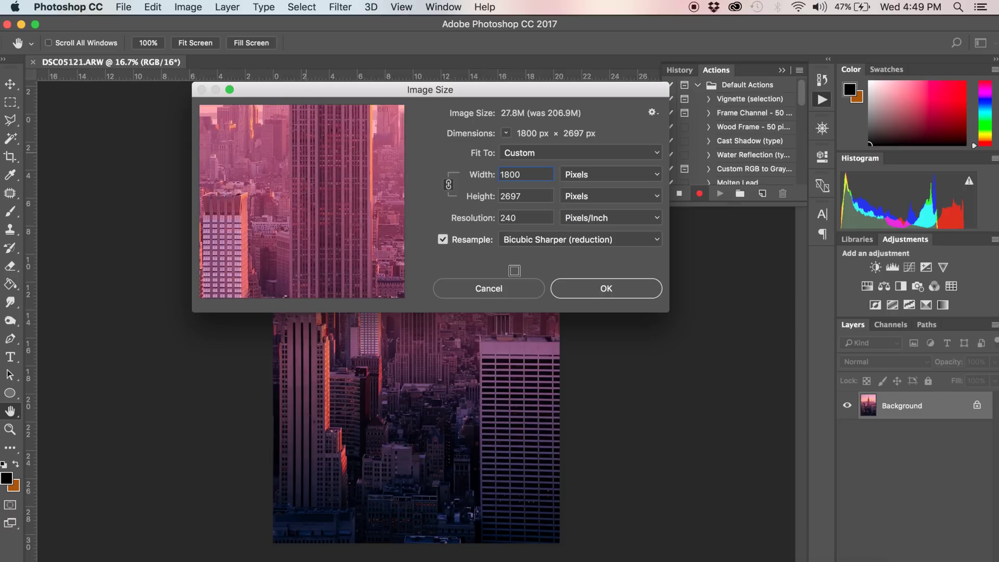
left_click(591, 289)
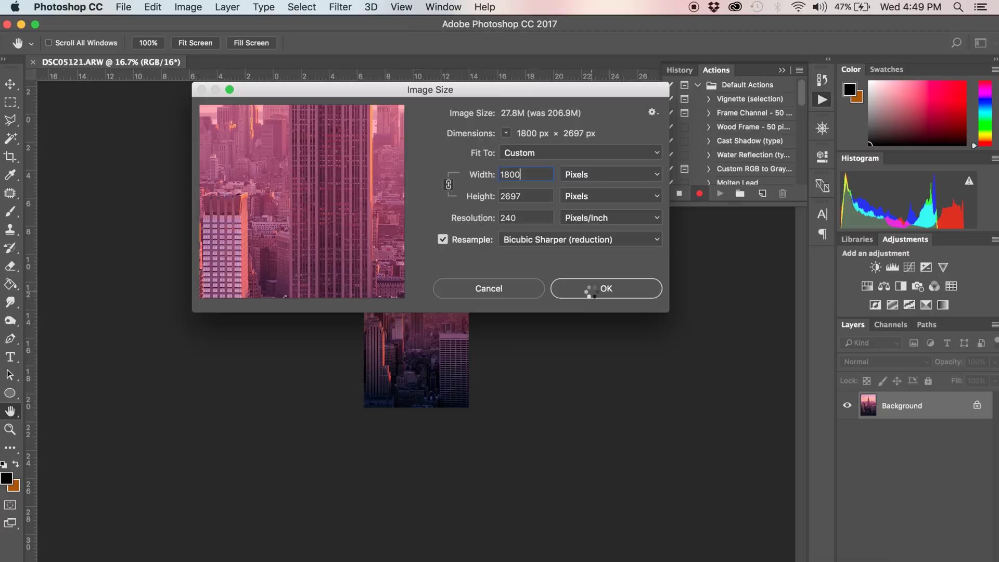
left_click(422, 327)
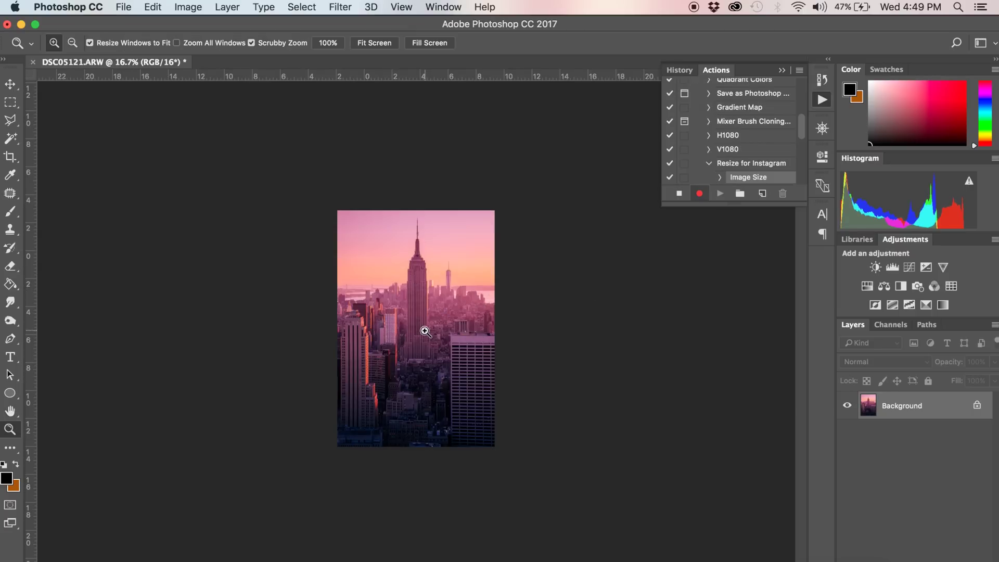
Step: Zoom in on the resized photo and apply Filter > Sharpen > Sharpen
left_click(415, 315)
left_click(415, 314)
left_click(415, 315)
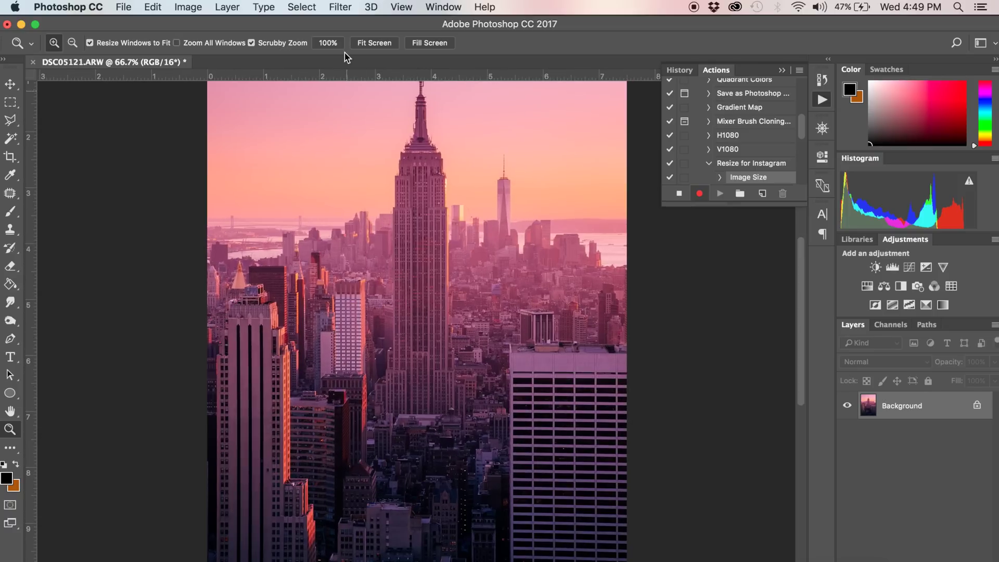
left_click(341, 6)
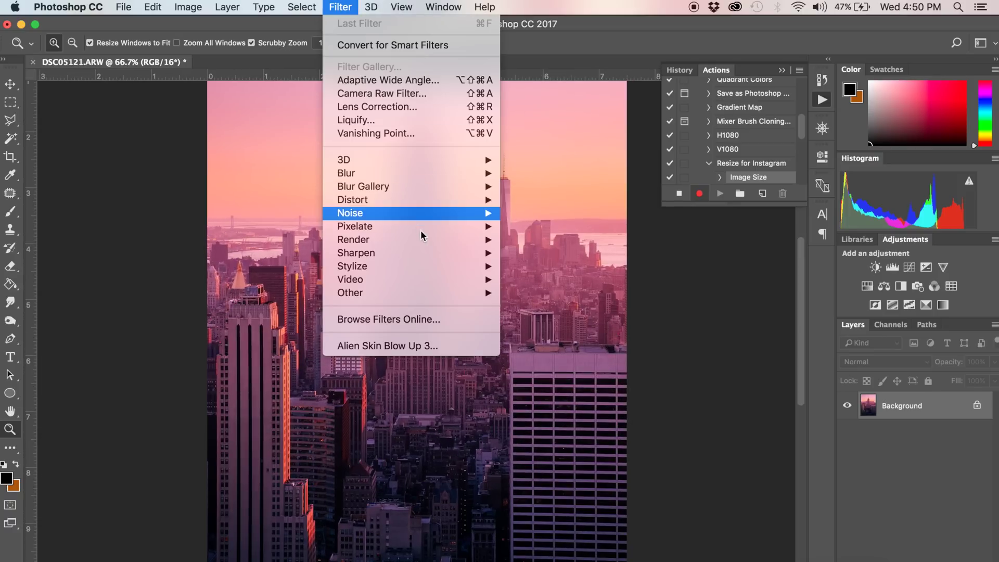
mouse_move(435, 252)
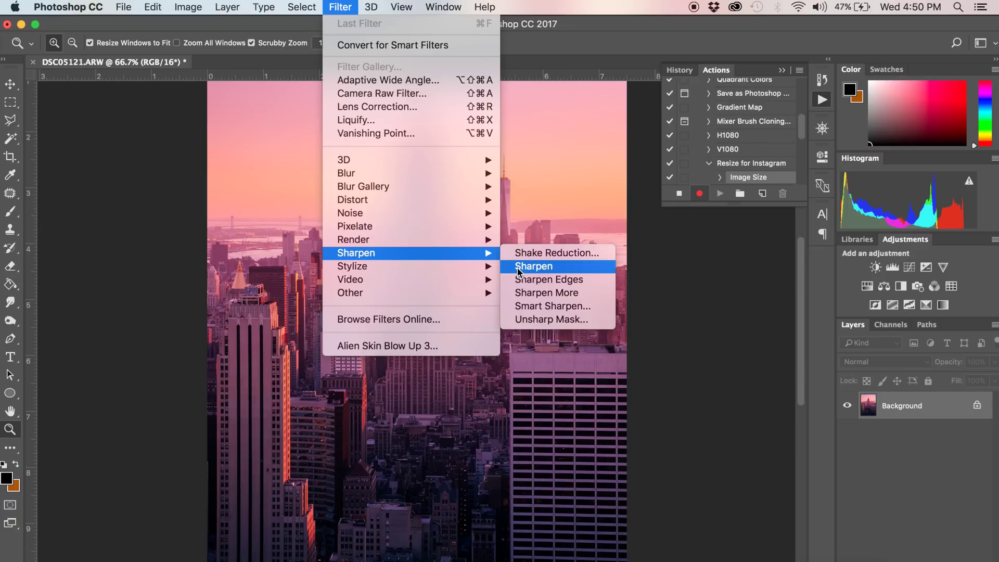
left_click(557, 267)
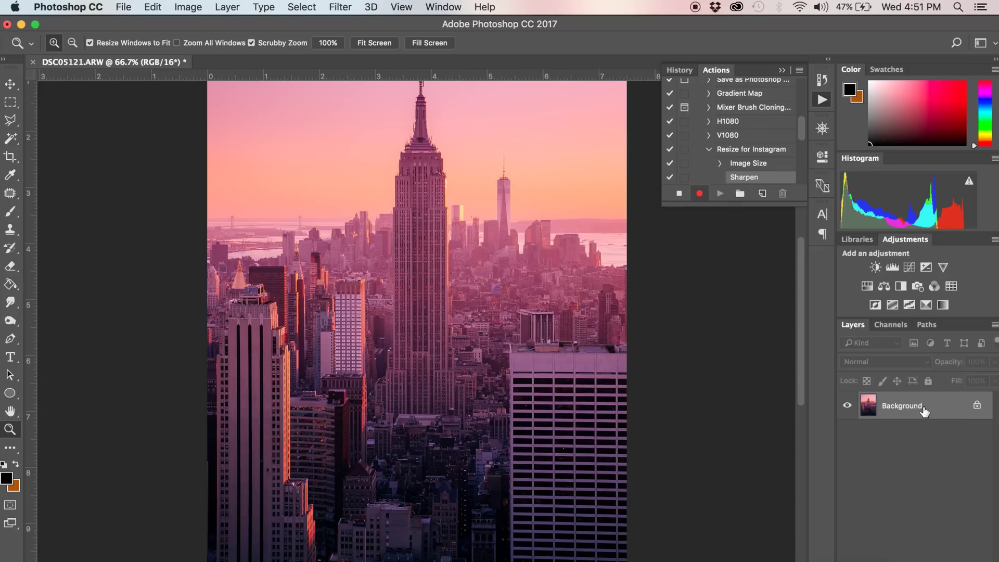
Step: Duplicate the Background layer and apply Sharpen to the Background copy
left_click_drag(924, 411, 907, 561)
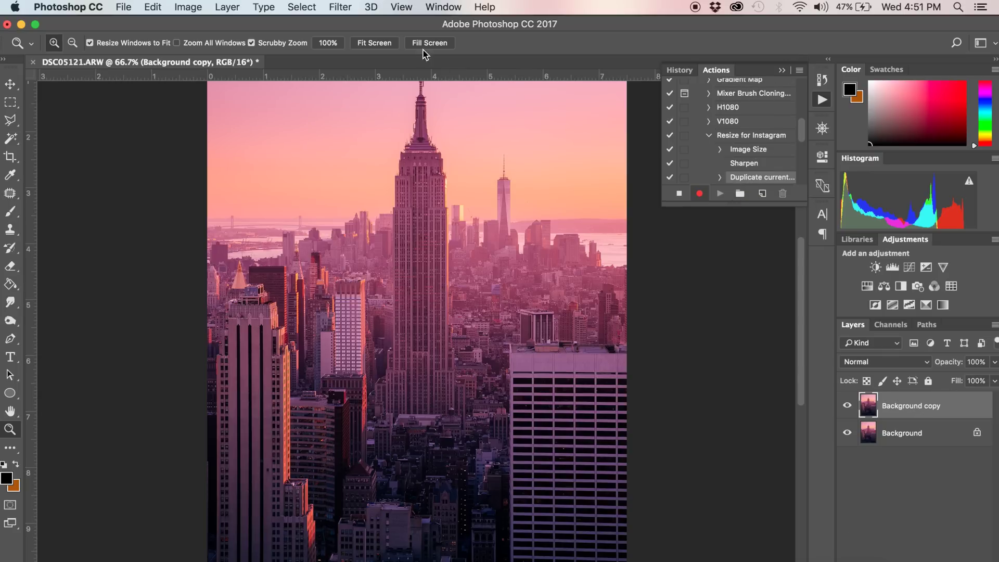
left_click(339, 6)
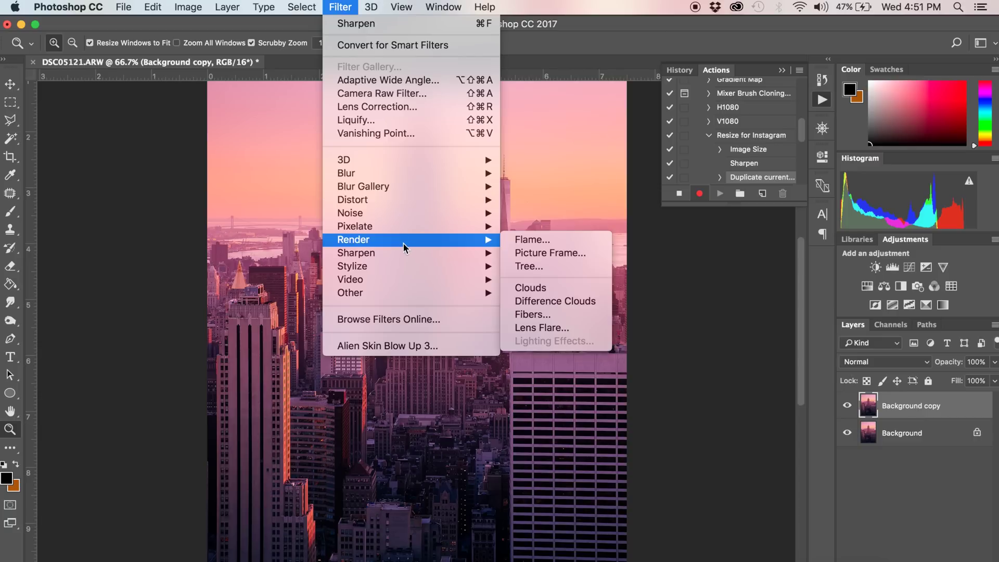
mouse_move(411, 254)
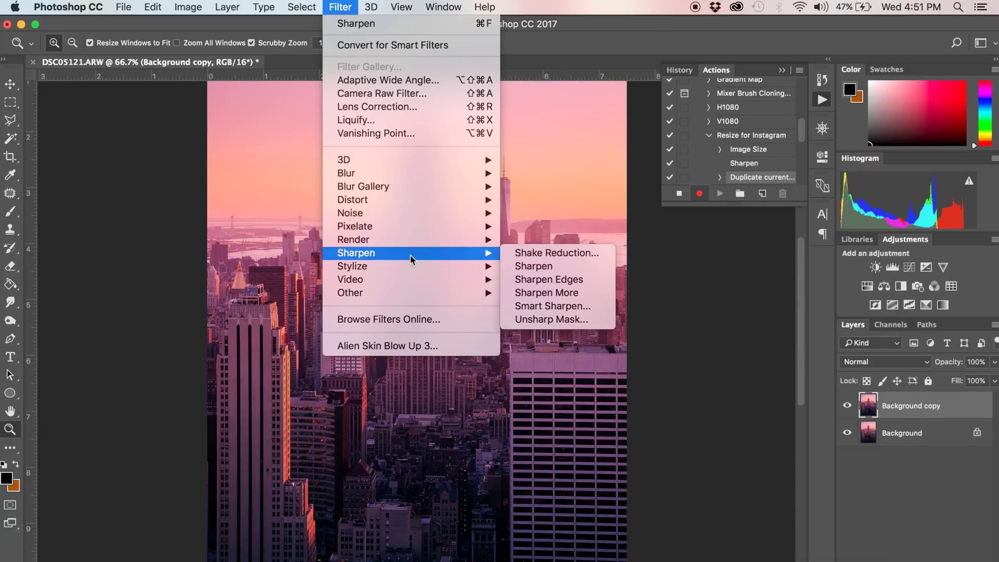
left_click(528, 266)
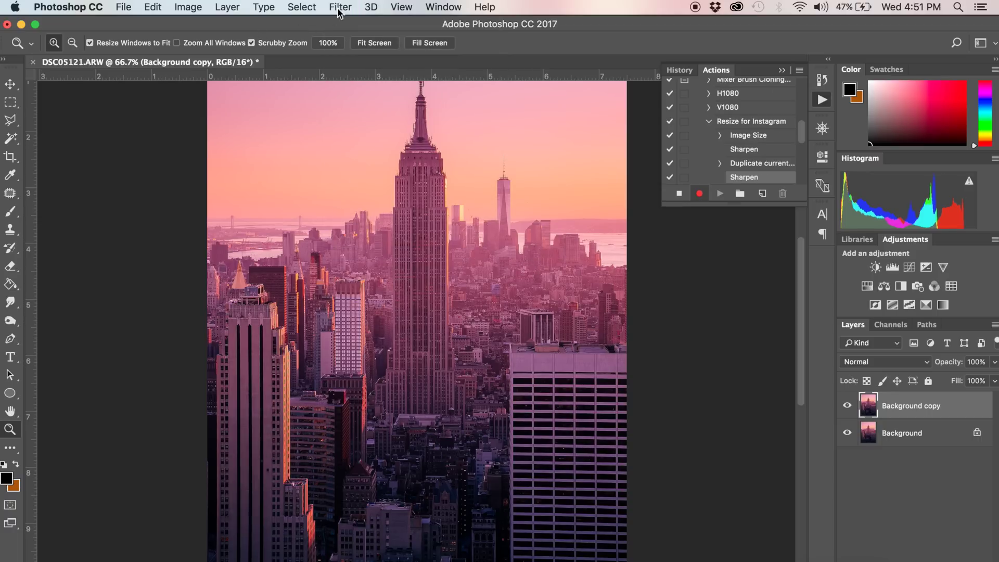
left_click(190, 6)
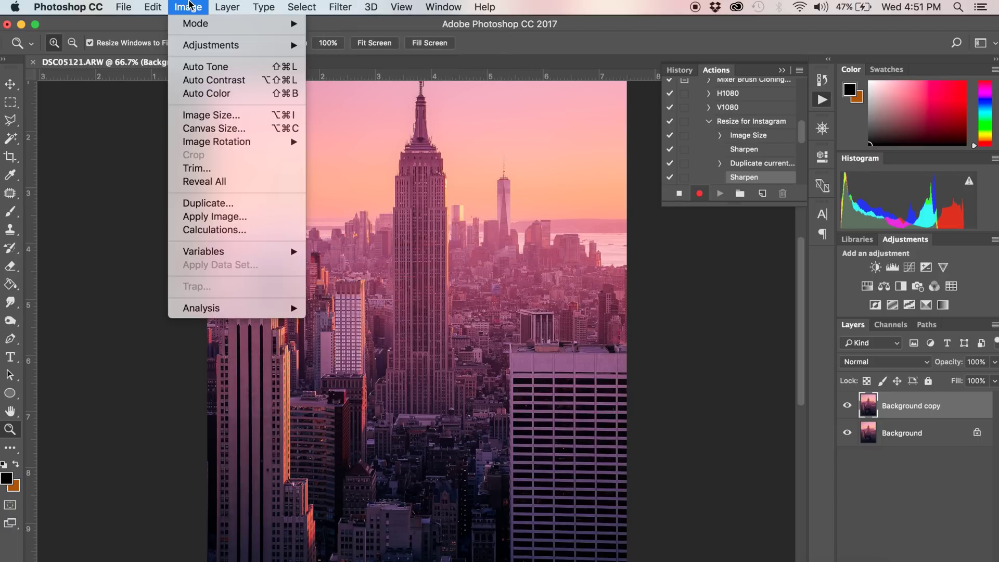
Step: Resize the image to 1080 px wide (1080 × 1618) and zoom to 100%
left_click(216, 113)
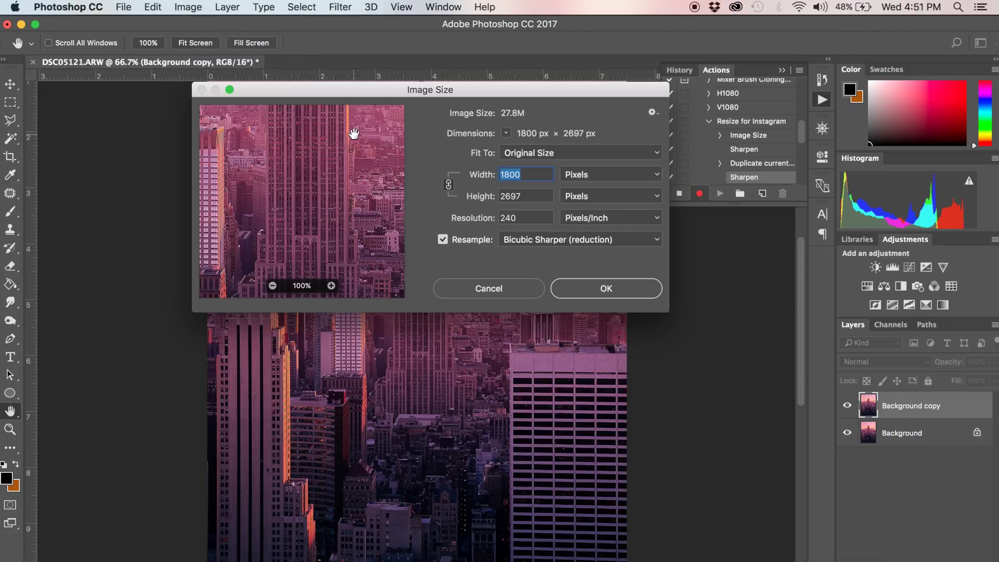
type("1")
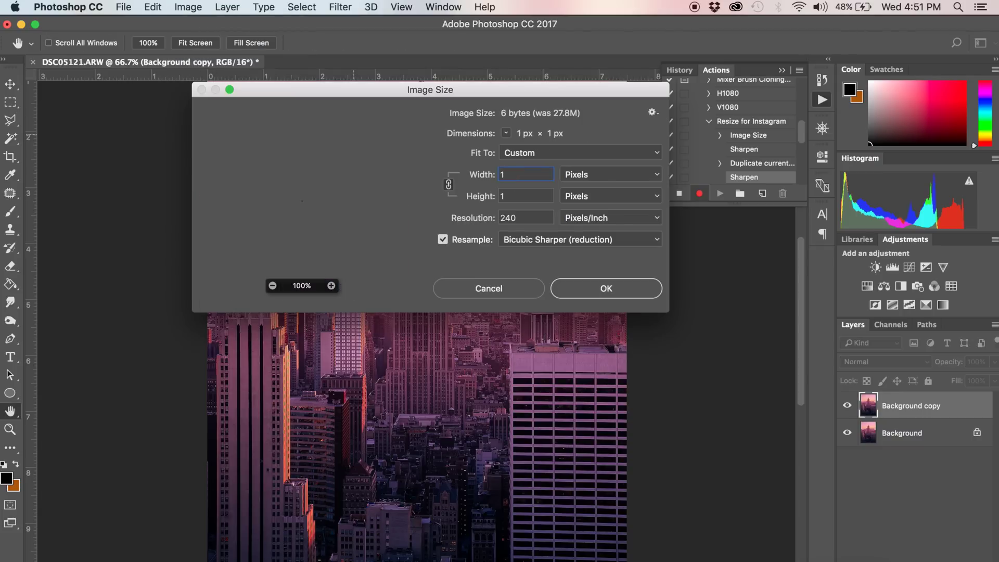
type("080")
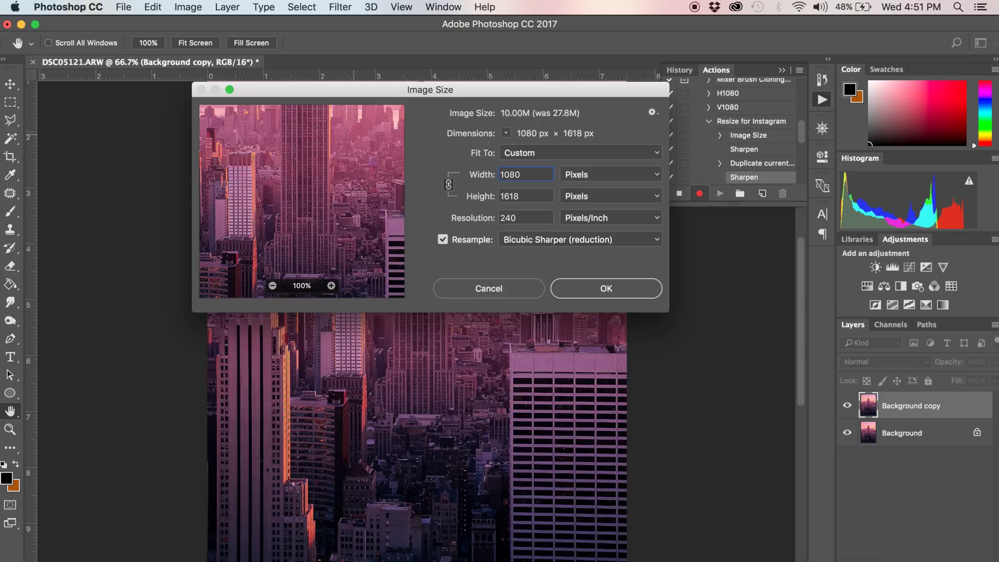
left_click(612, 289)
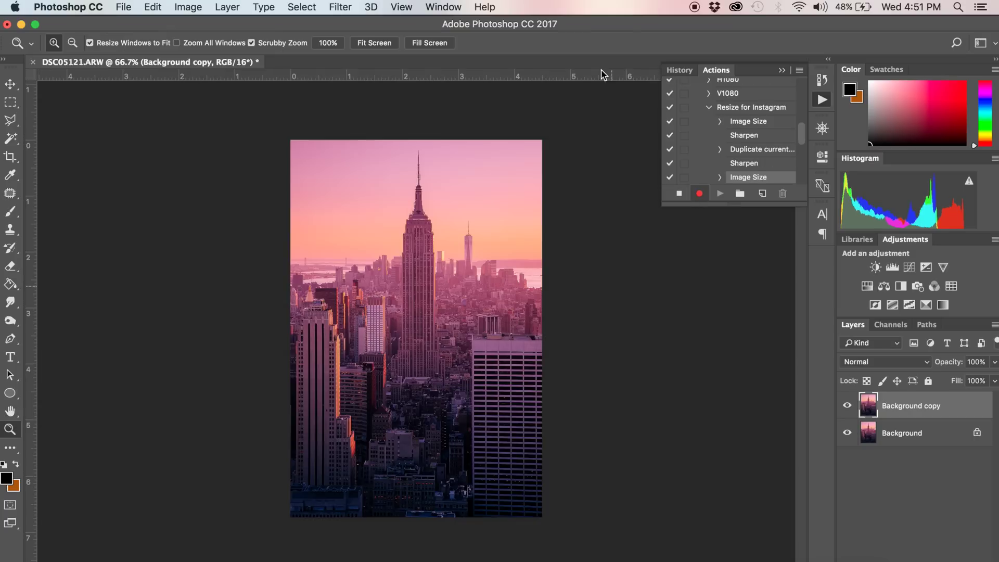
key("z")
left_click(451, 326)
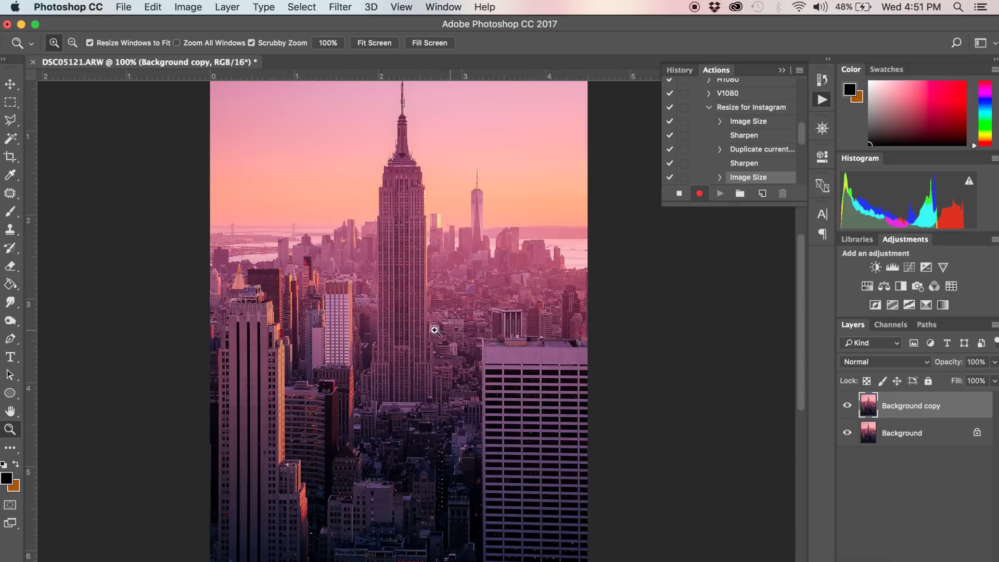
Step: Add a Levels adjustment layer with midtone gamma nudged to 0.97, then close its properties
scroll(415, 326, "down", 2)
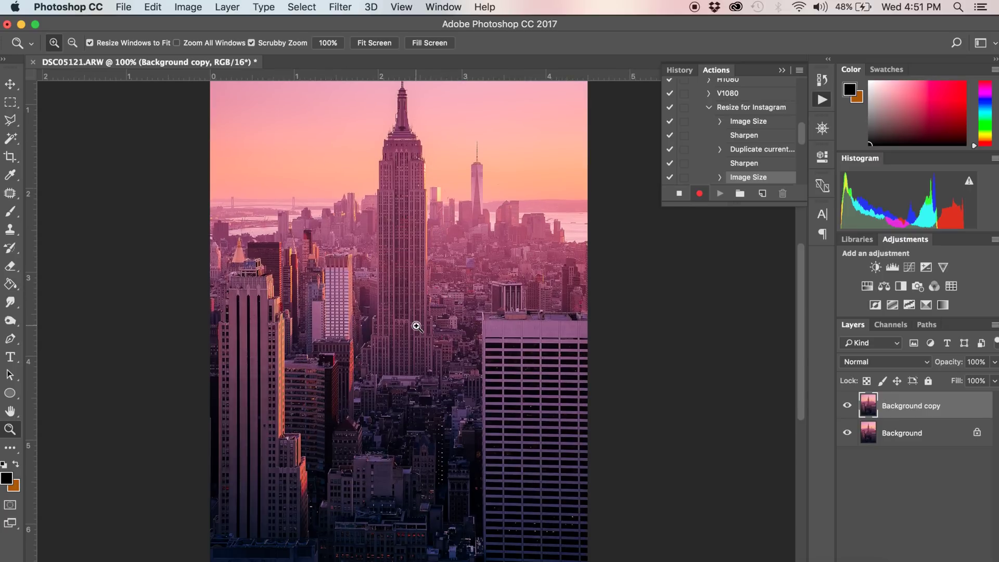
left_click(892, 268)
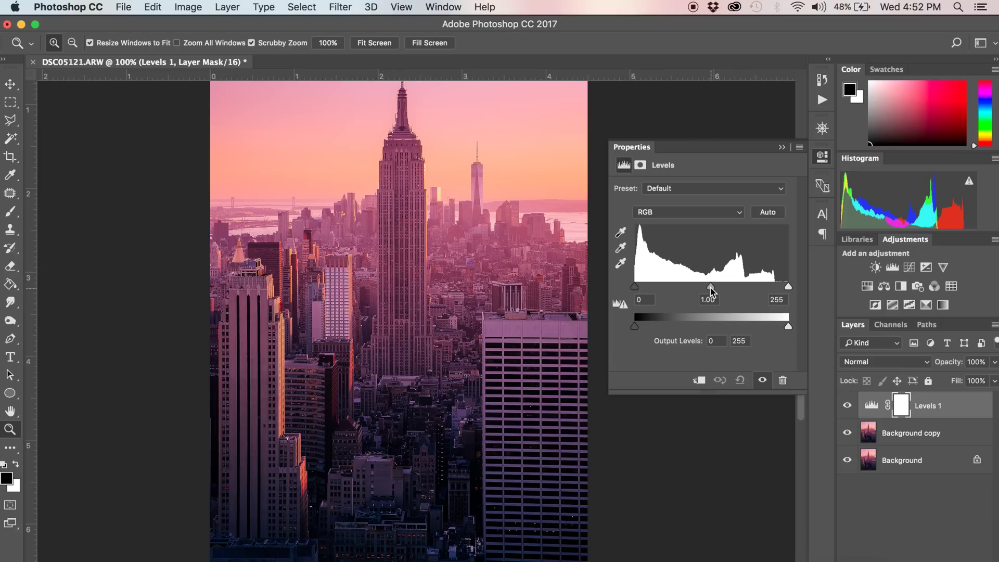
left_click_drag(711, 288, 711, 288)
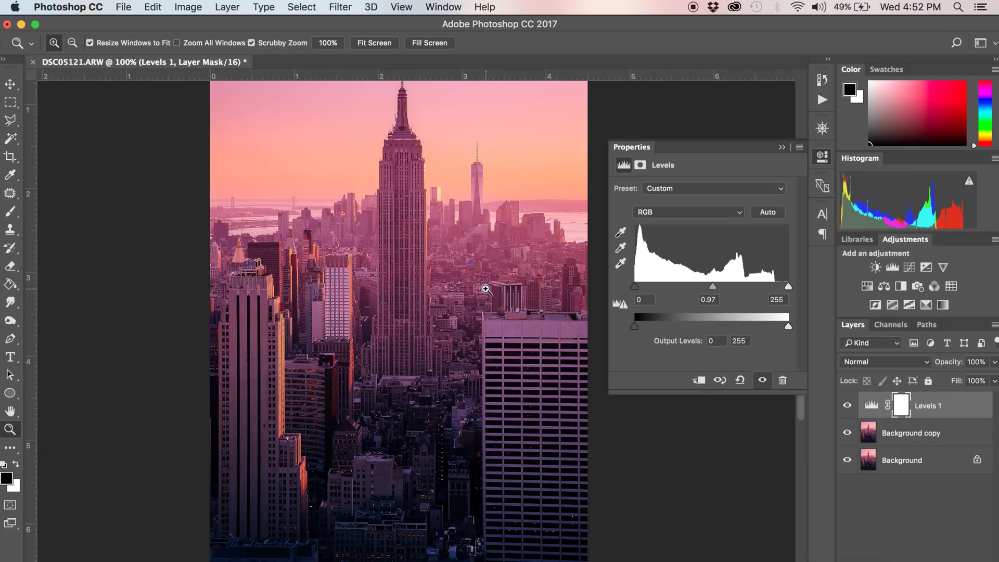
scroll(486, 290, "up", 3)
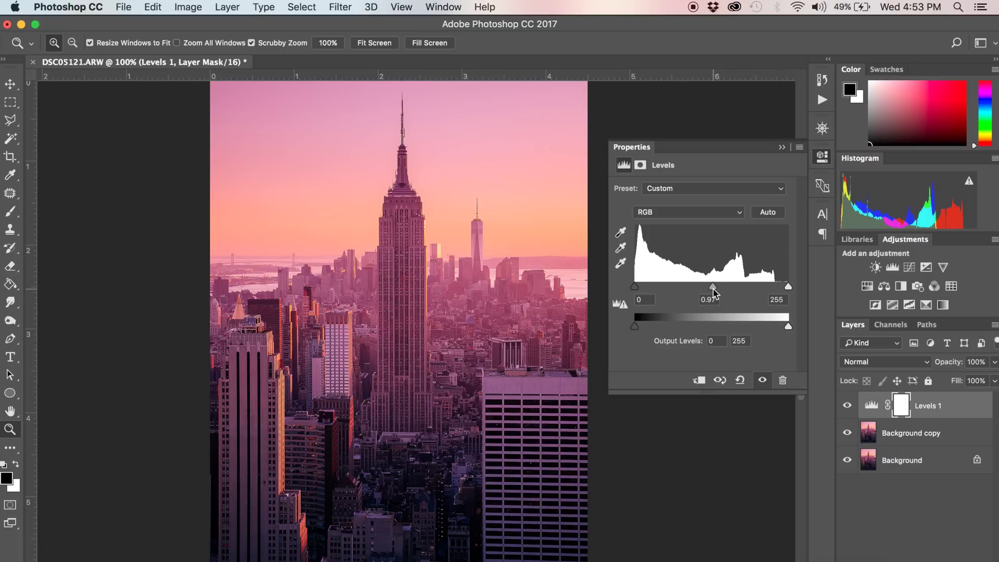
left_click(783, 147)
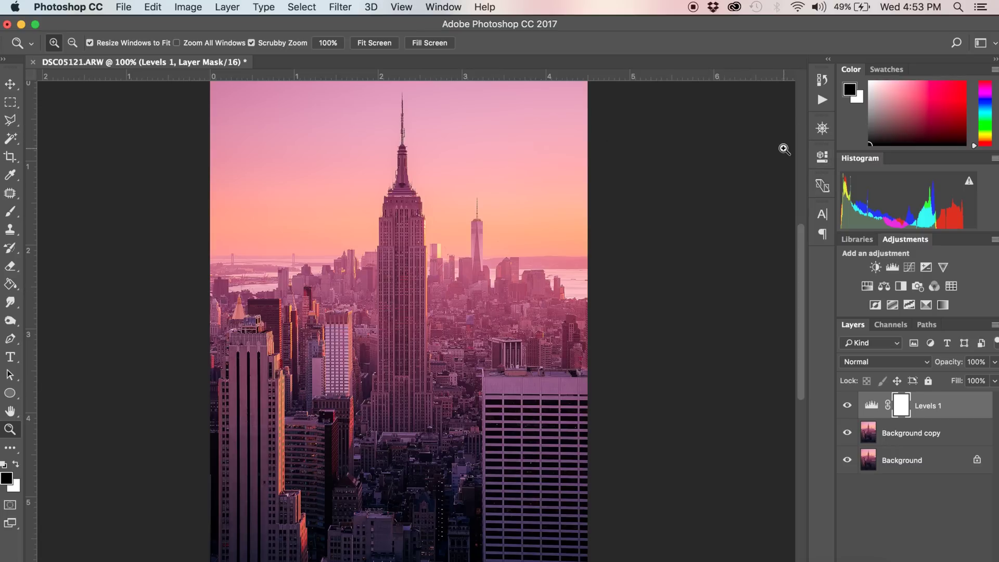
Step: Add a Hue/Saturation adjustment layer with saturation raised to about +3
left_click(867, 286)
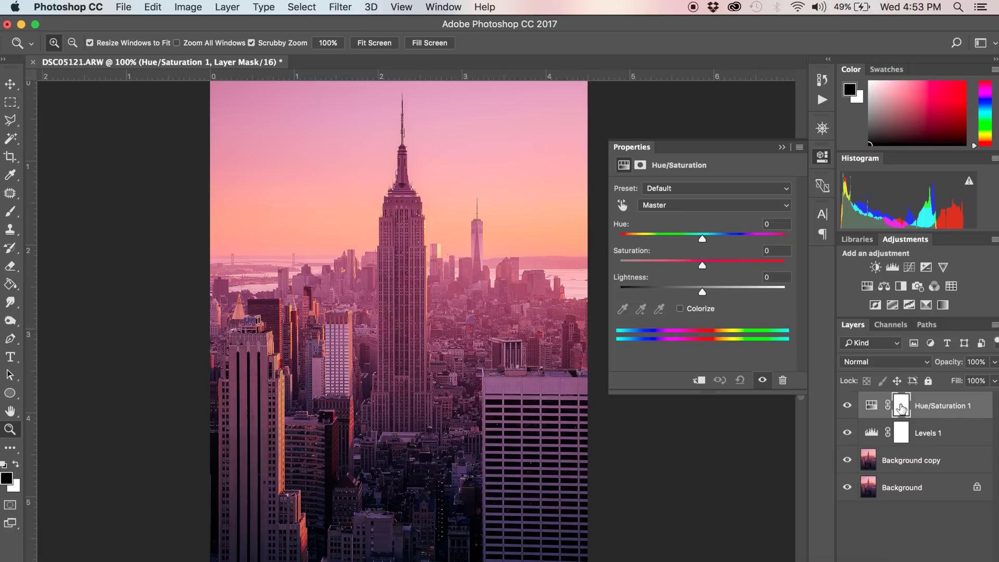
left_click_drag(703, 268, 703, 268)
left_click_drag(700, 267, 707, 268)
left_click(782, 147)
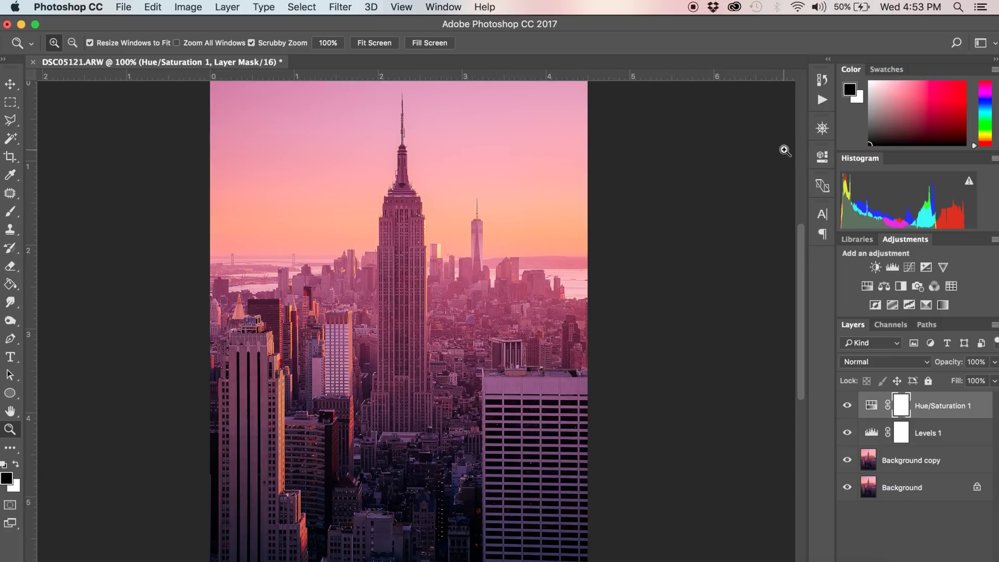
Step: Stop recording the Resize for Instagram action and select the Background copy layer
left_click(822, 101)
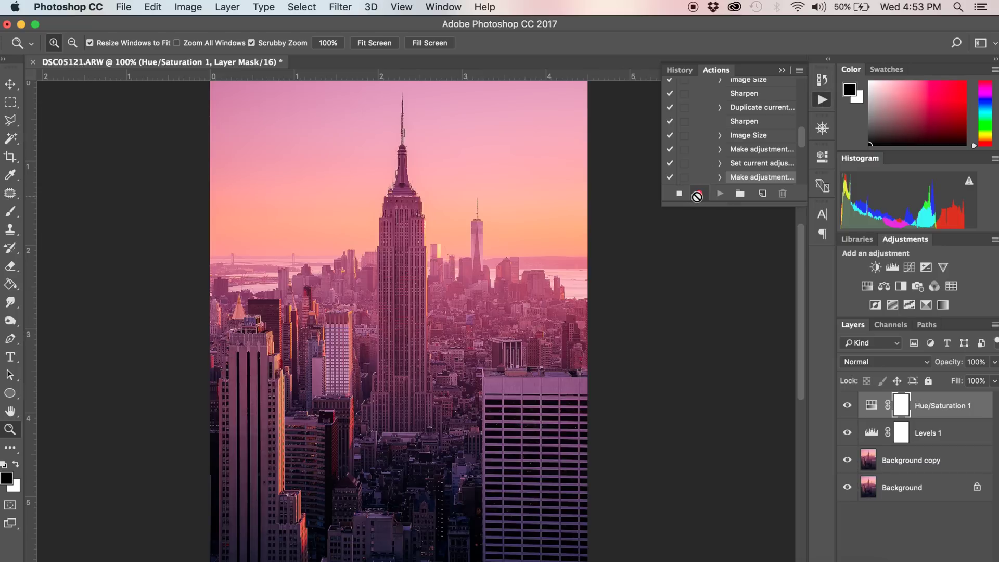
left_click(680, 196)
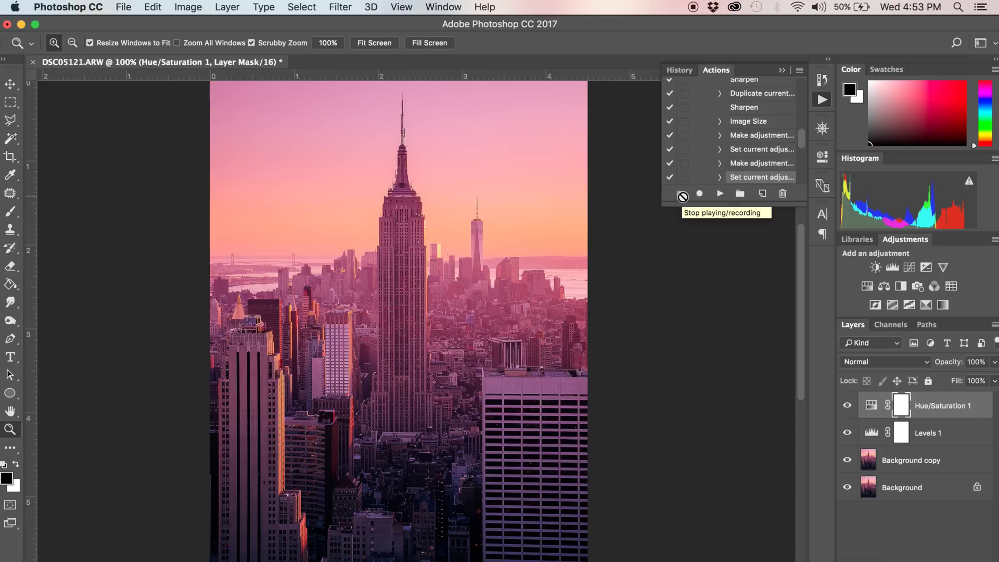
left_click(939, 465)
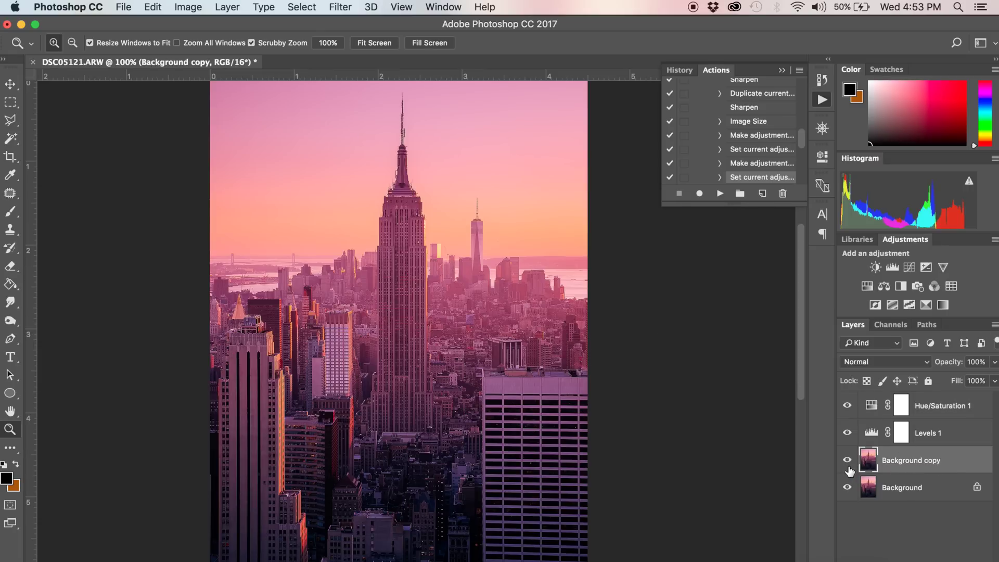
Step: Set the Background copy layer's opacity to 63%, zooming in on the buildings to compare
left_click(994, 362)
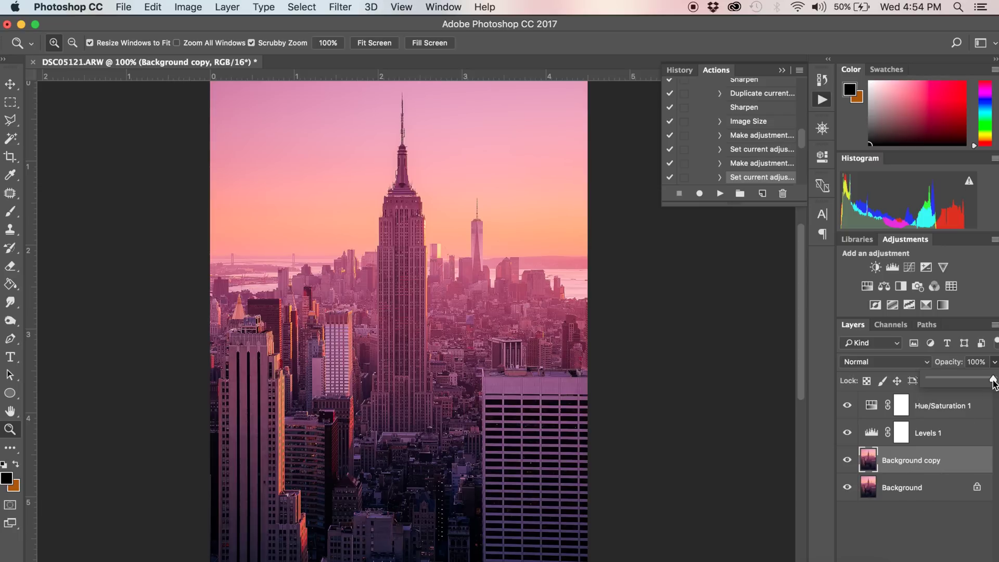
left_click_drag(992, 379, 976, 379)
key("Escape")
left_click(297, 407)
left_click(296, 407)
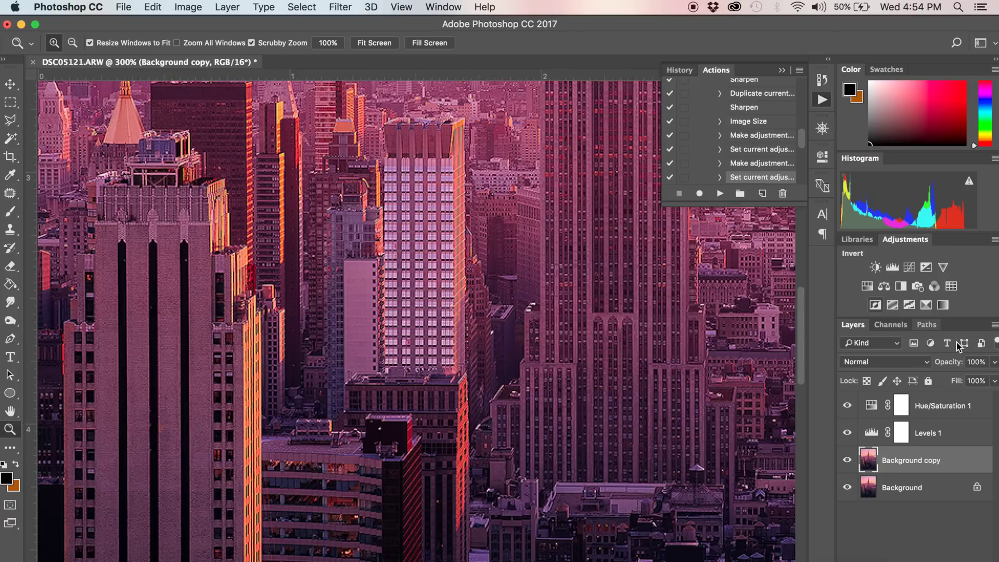
left_click(994, 364)
left_click_drag(993, 378, 969, 381)
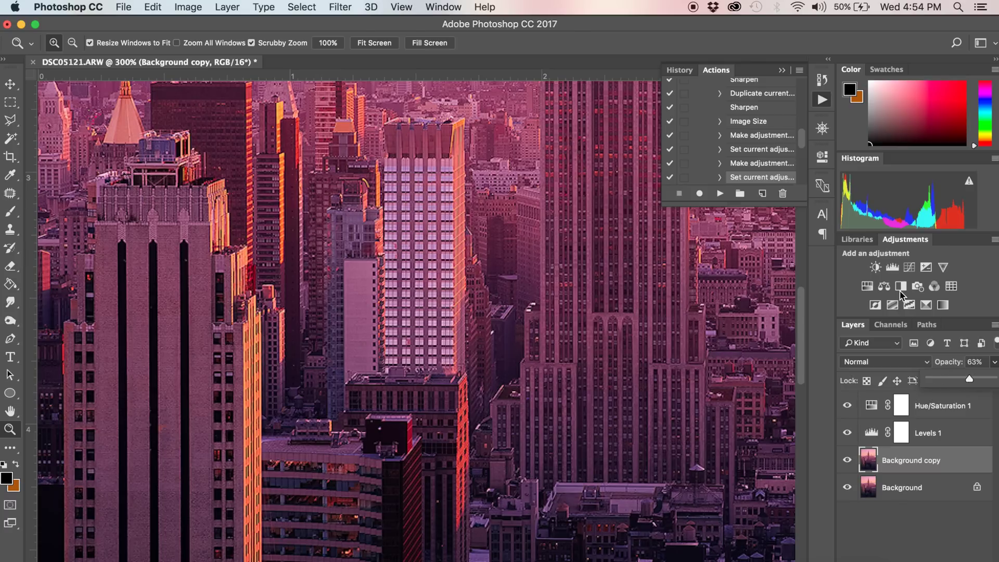
left_click(994, 362)
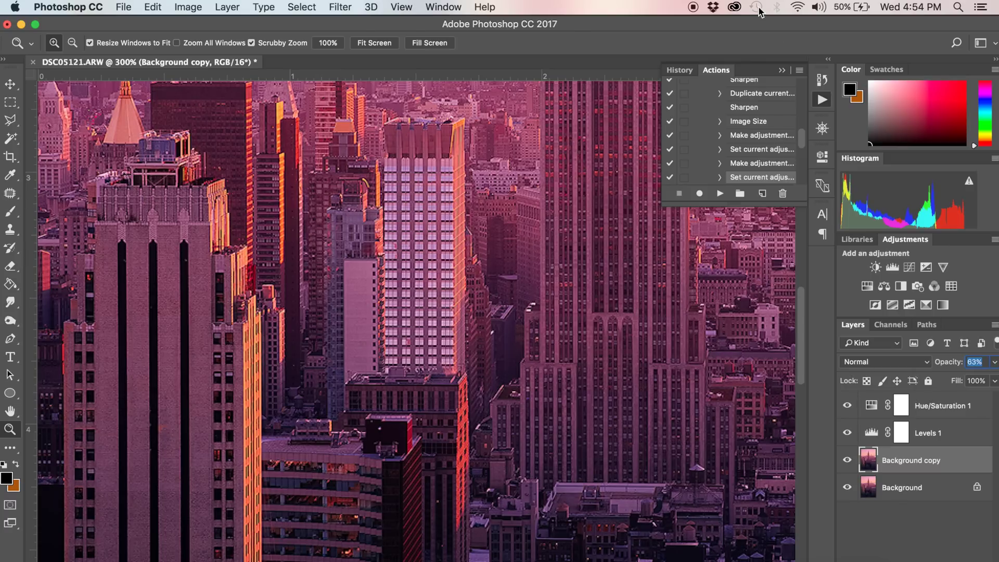
Step: Close the actions list and zoom back out to view the whole image
left_click(780, 72)
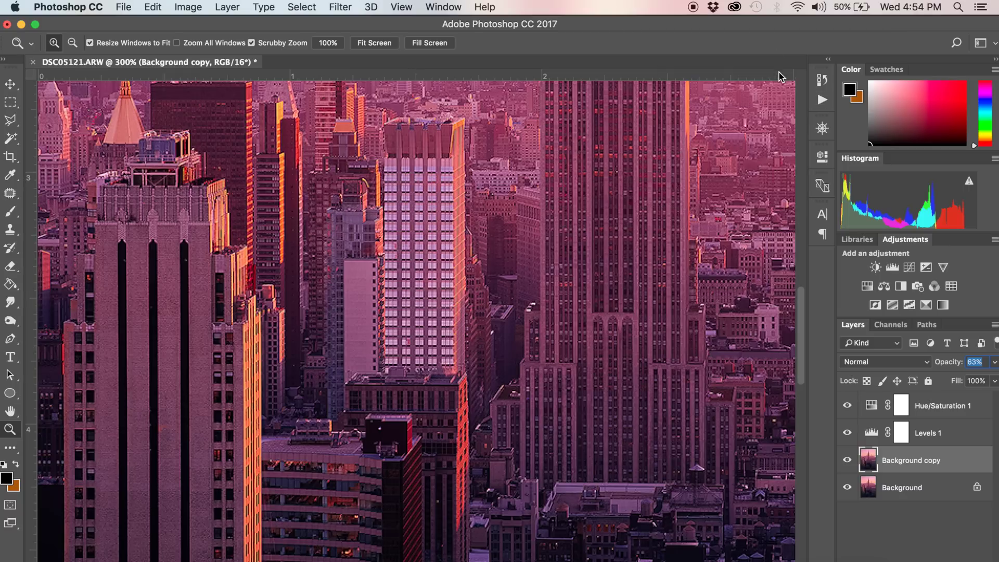
left_click(240, 171, "alt")
left_click(284, 153, "alt")
left_click(352, 223, "alt")
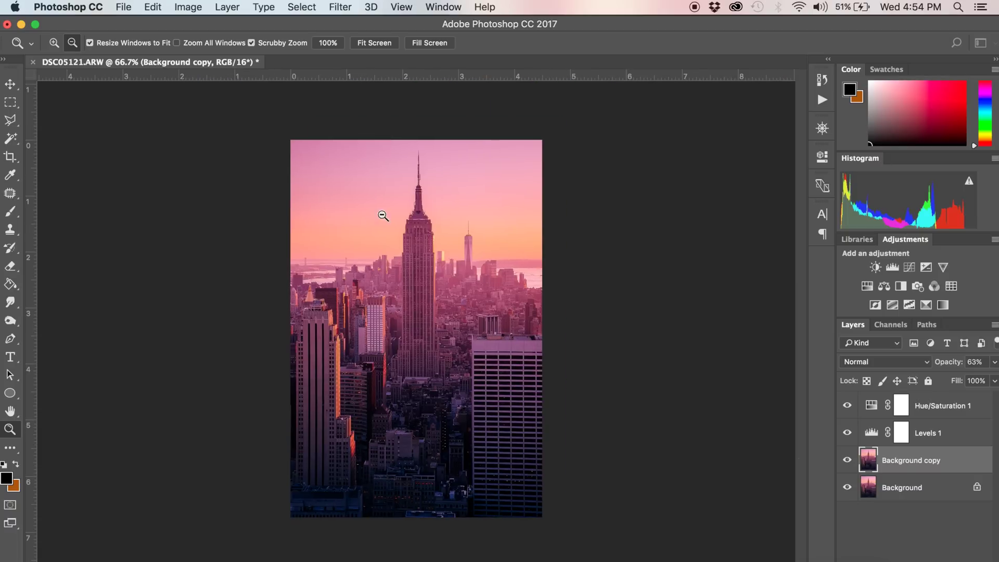
left_click(125, 8)
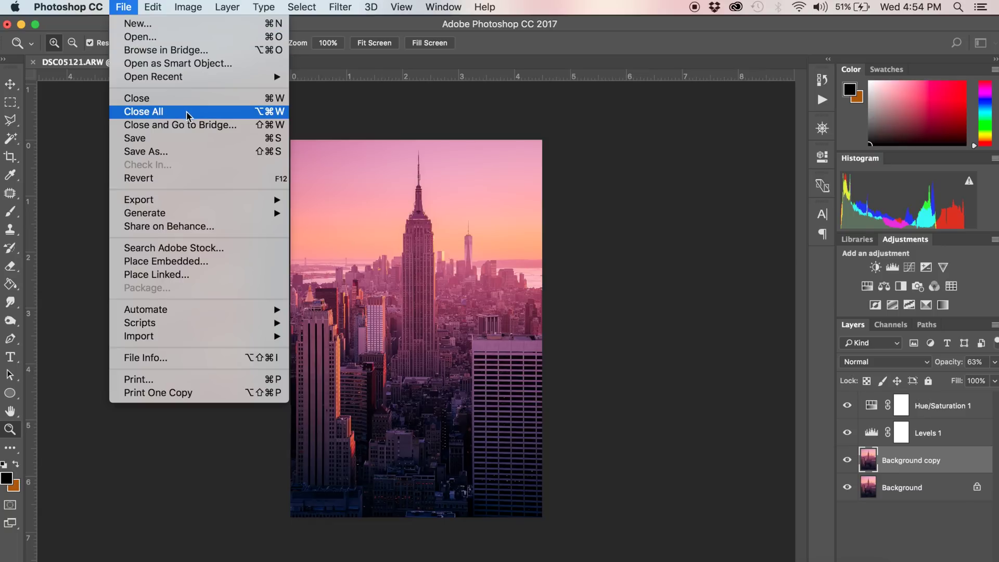
Step: Open DSC05121.jpg from the Photos folder
left_click(180, 42)
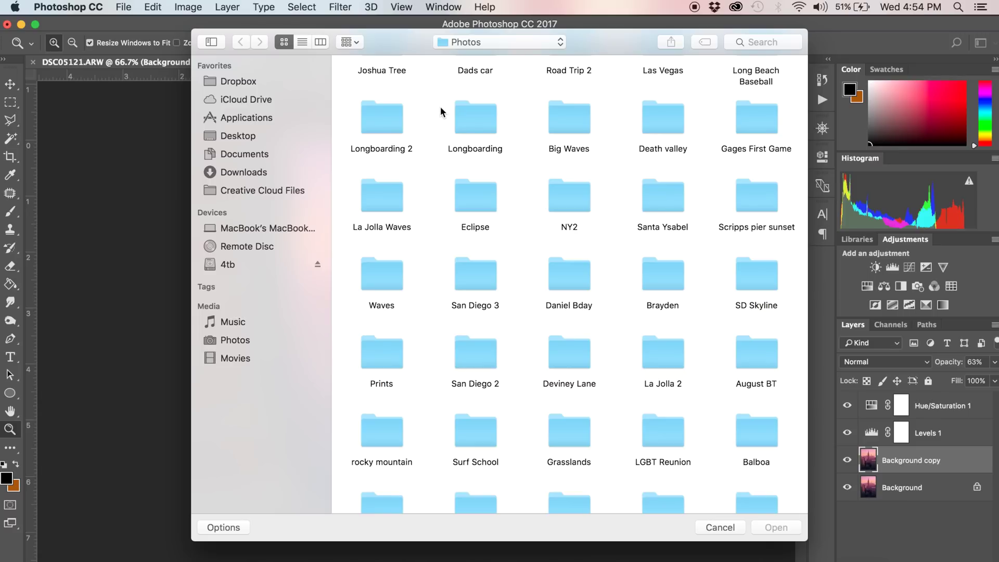
left_click(480, 42)
left_click(531, 265)
scroll(532, 264, "down", 10)
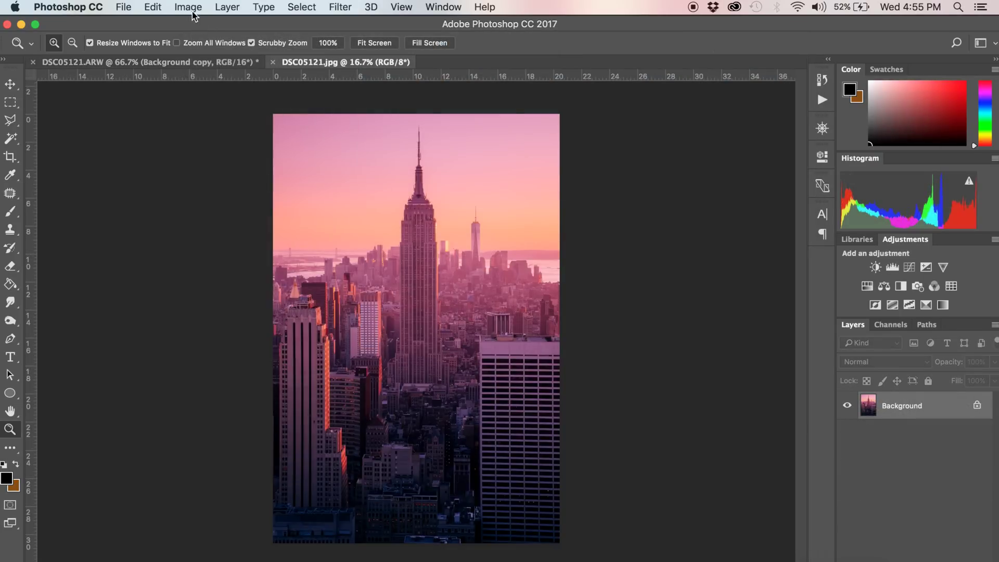
Step: Zoom in to 200% on the Empire State Building, then fit the image on screen
left_click(431, 341)
left_click(408, 328)
left_click(405, 328)
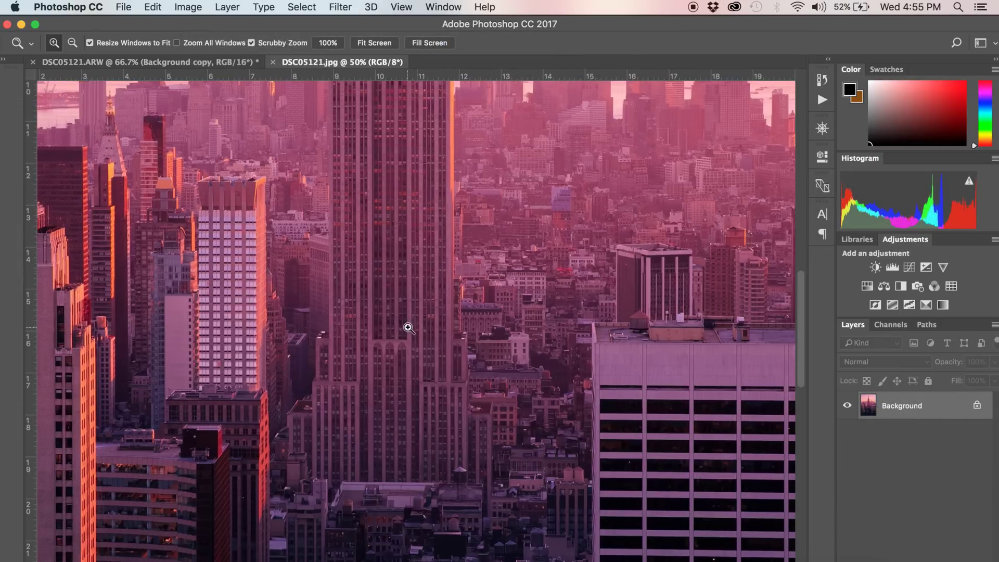
left_click(573, 257)
left_click(478, 263)
left_click(478, 270)
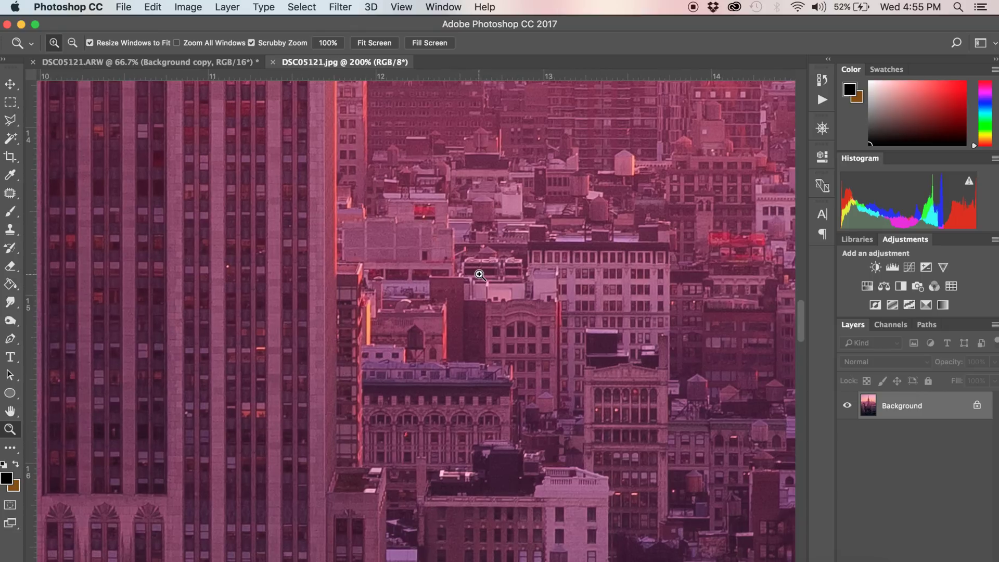
left_click(374, 43)
Step: Resize DSC05121.jpg to a width of 1080 px via Image Size
left_click(188, 8)
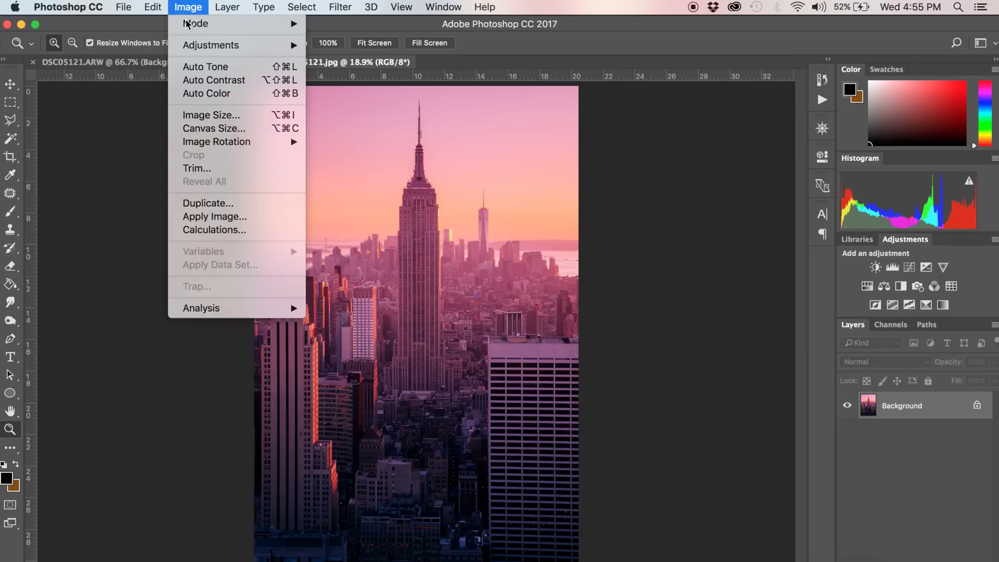
left_click(211, 115)
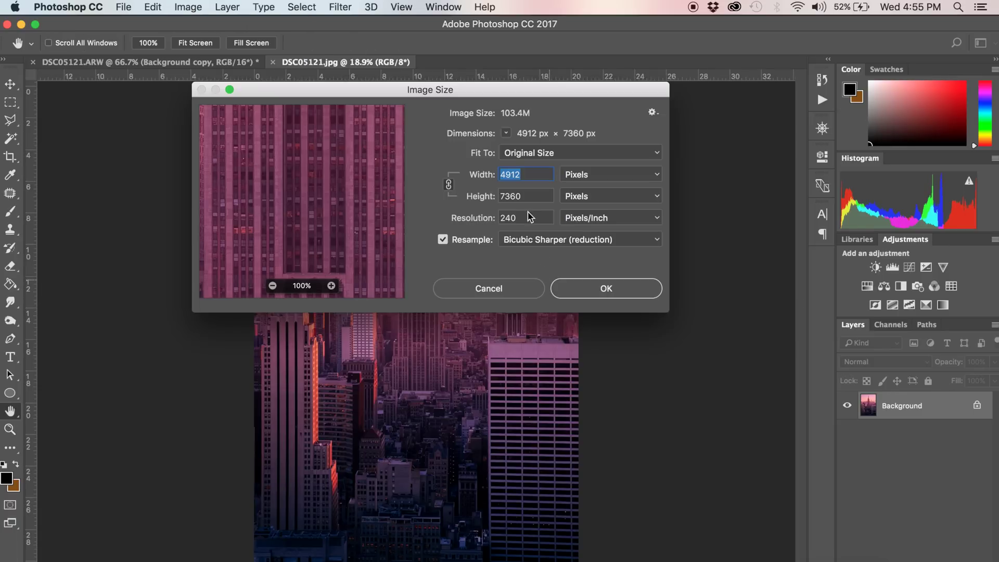
type("1080")
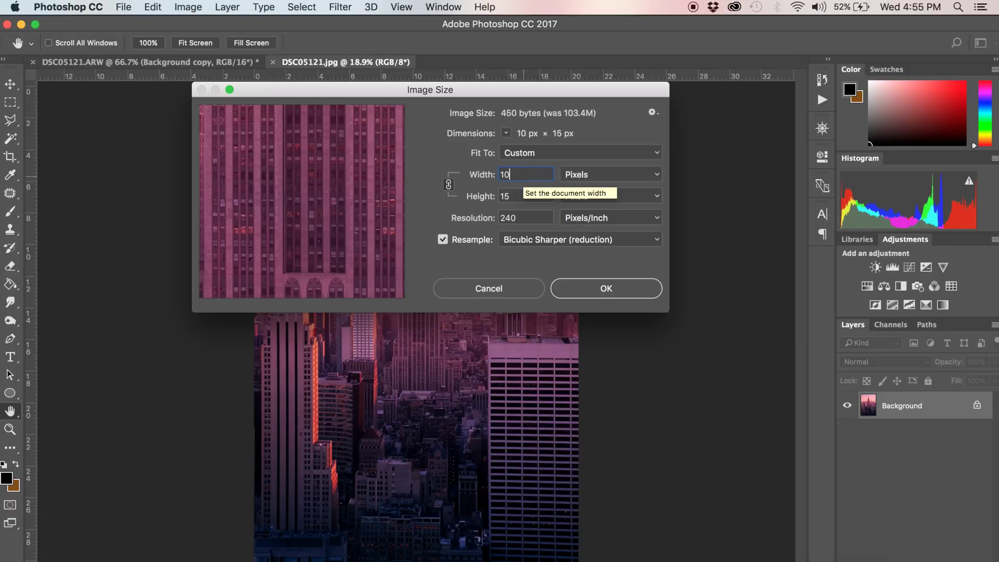
left_click(618, 287)
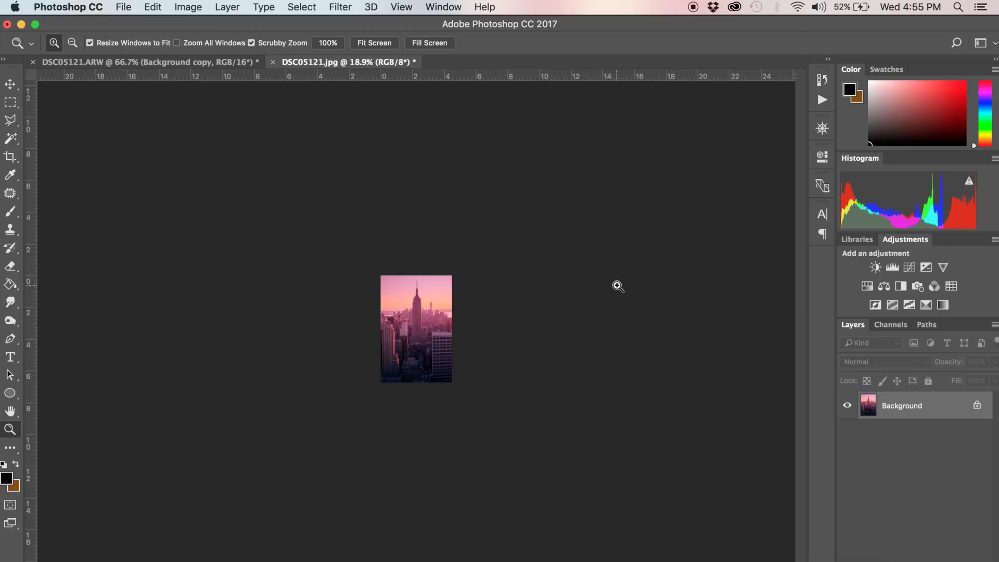
Step: Paste the resized JPEG into the ARW document and move Layer 1 above Hue/Saturation 1
key("super+a")
key("super+c")
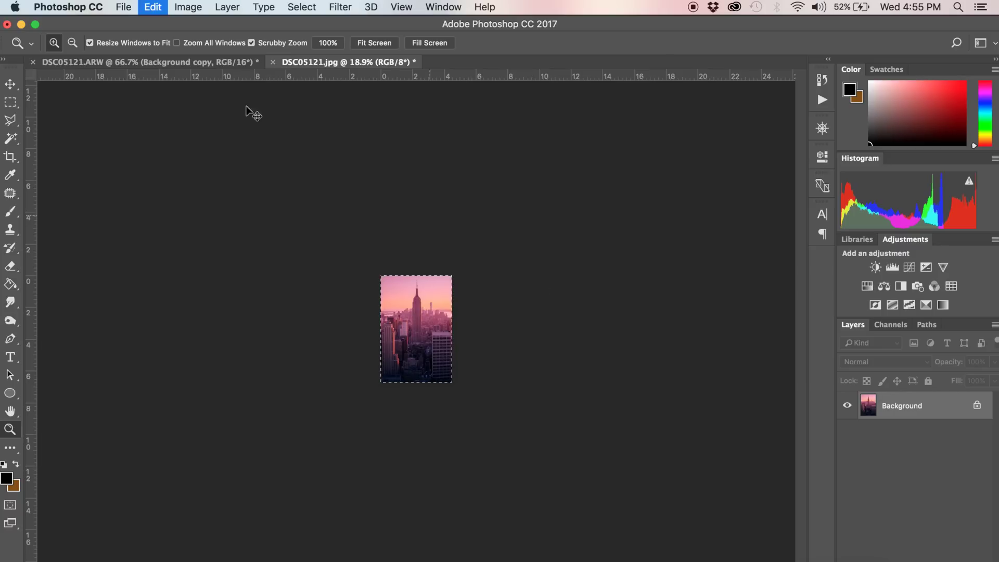
left_click(209, 66)
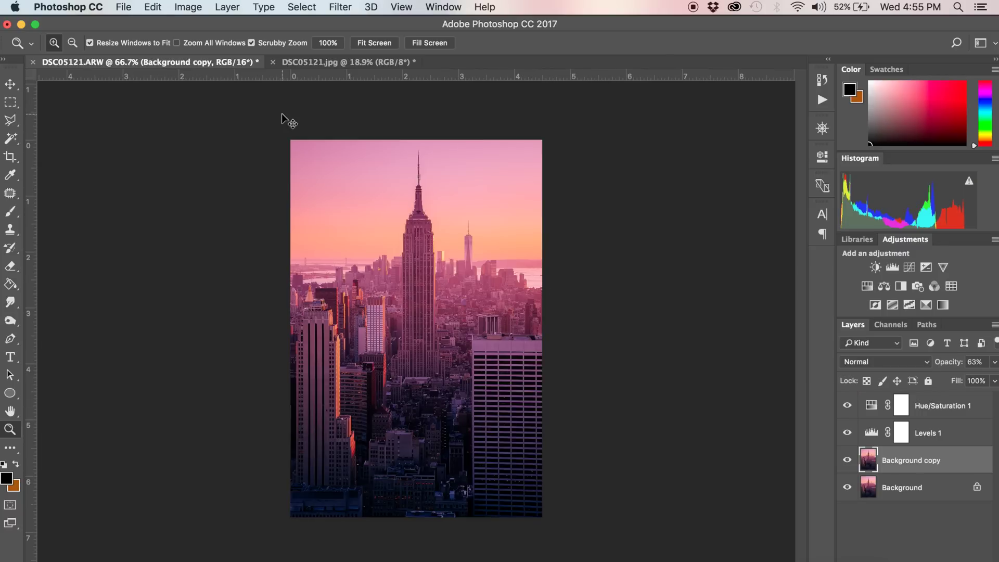
key("super+v")
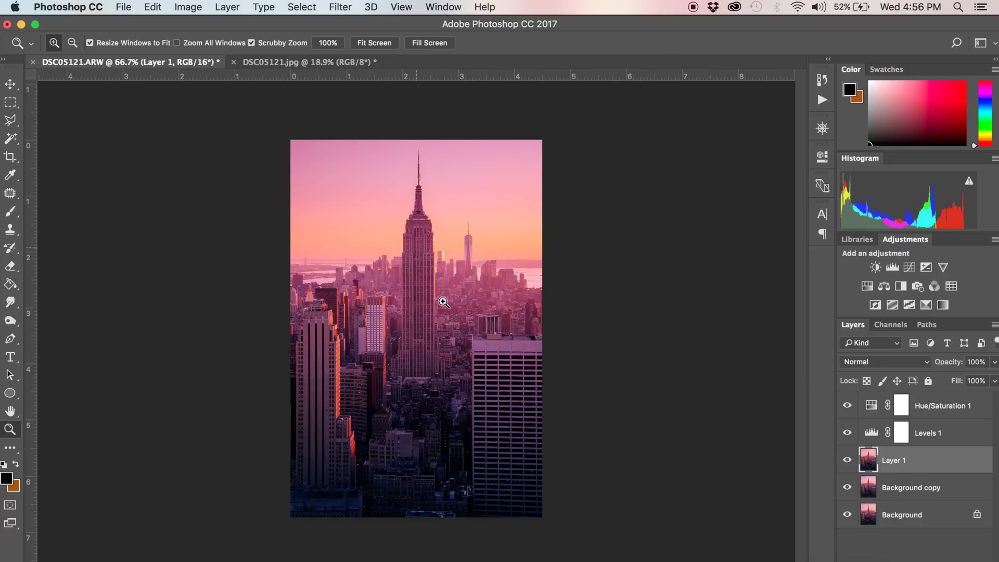
left_click(408, 320)
left_click(404, 336)
left_click(404, 336)
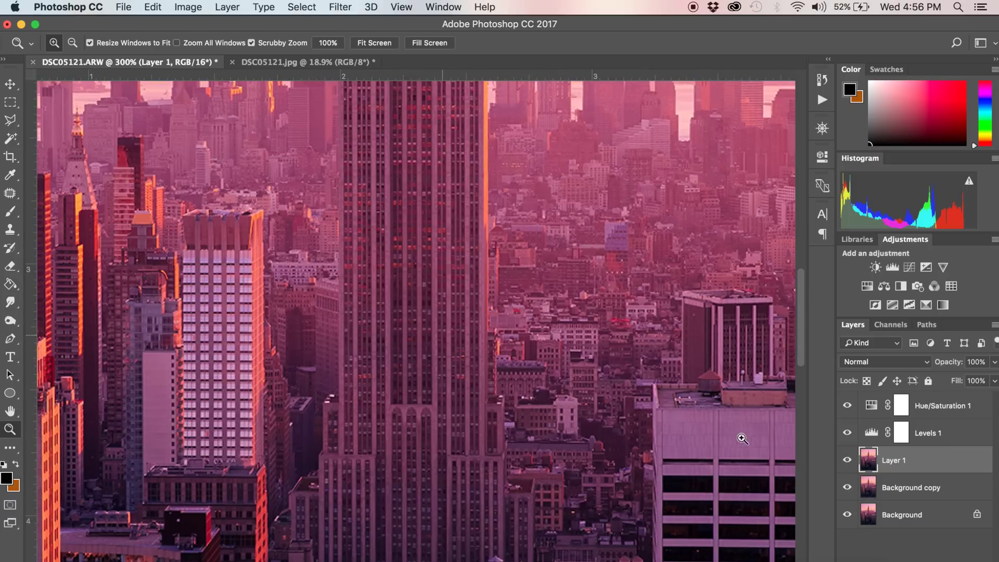
left_click_drag(914, 466, 905, 397)
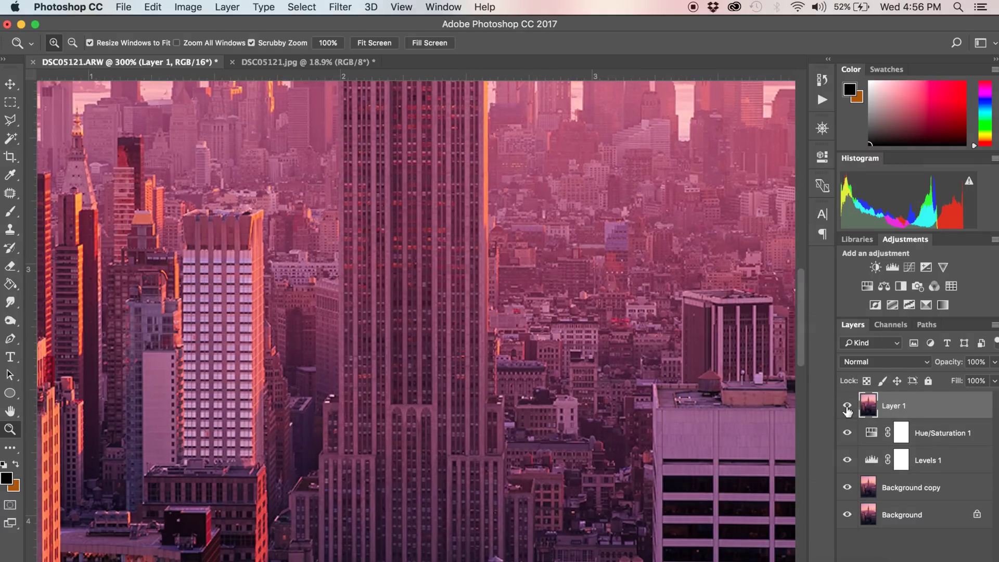
Step: Toggle Layer 1 off and on to compare, bringing the Empire State Building's top into view
left_click(848, 407)
left_click(848, 407)
left_click_drag(670, 276, 638, 414)
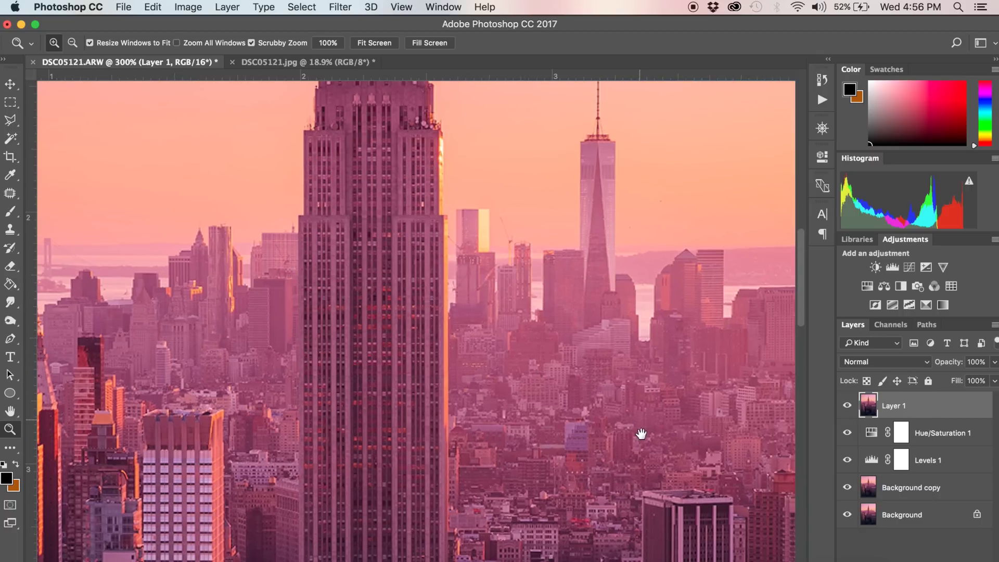
scroll(641, 433, "up", 5)
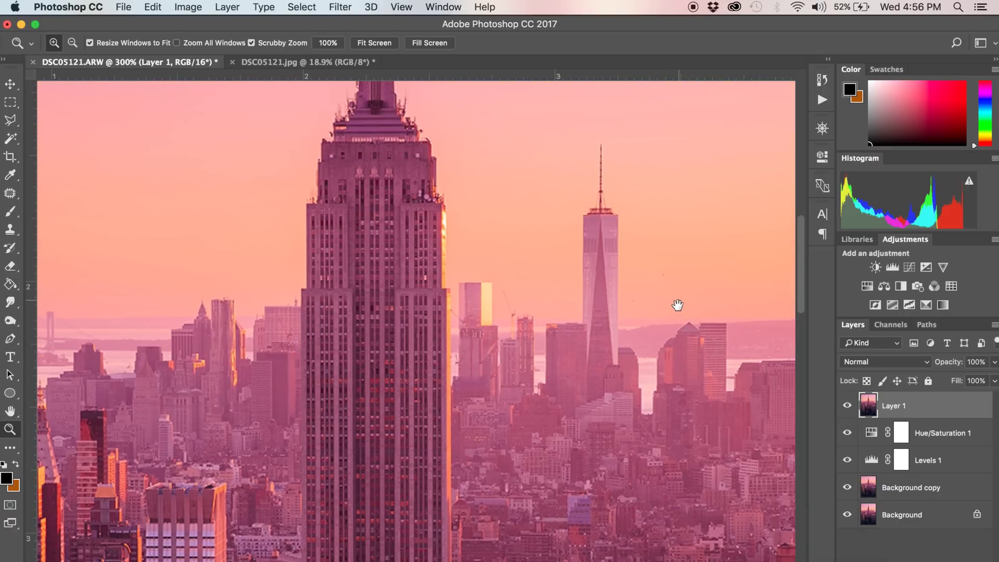
scroll(677, 305, "up", 3)
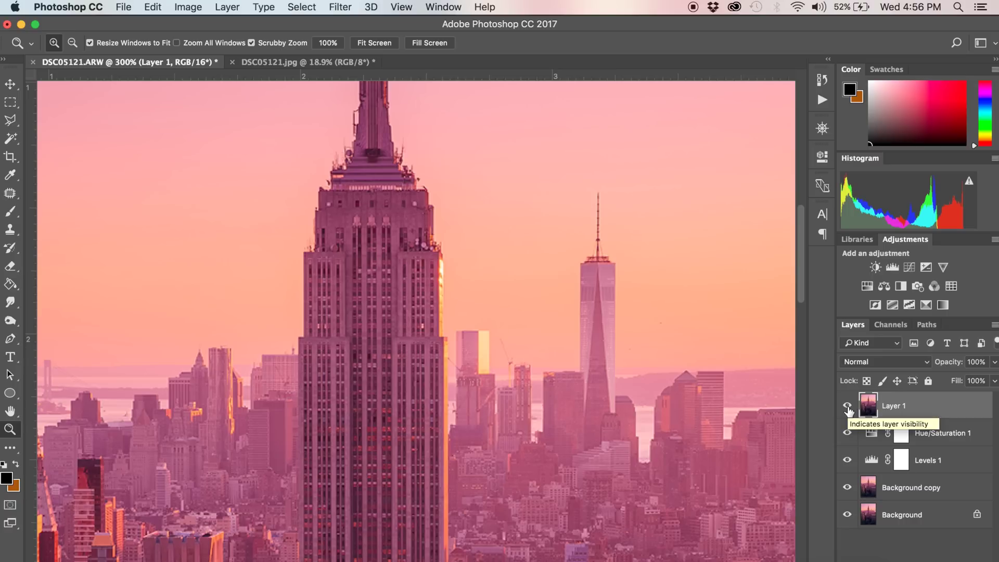
Step: Compare the skyline with and without Layer 1, leaving Layer 1 hidden
left_click(847, 408)
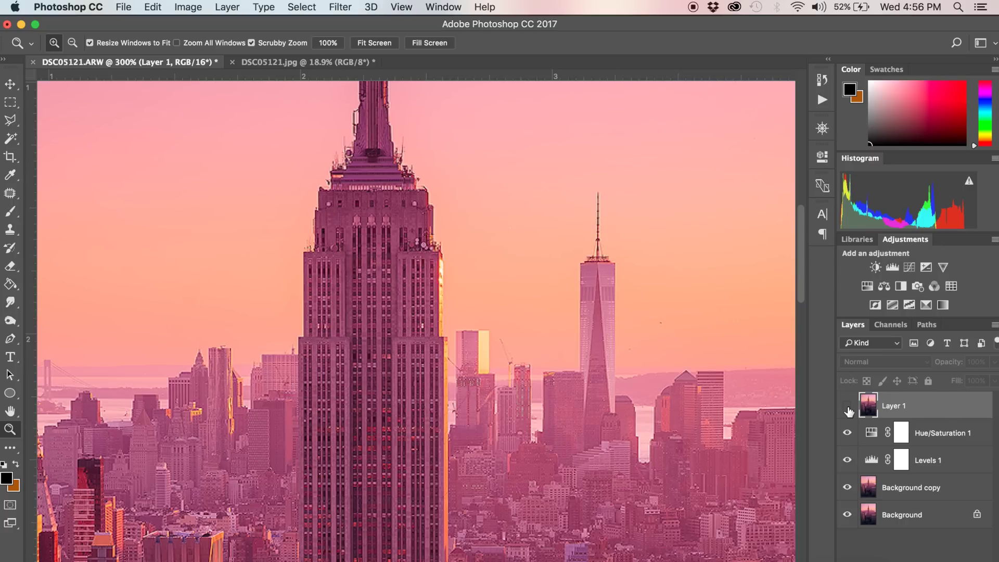
left_click_drag(546, 420, 557, 244)
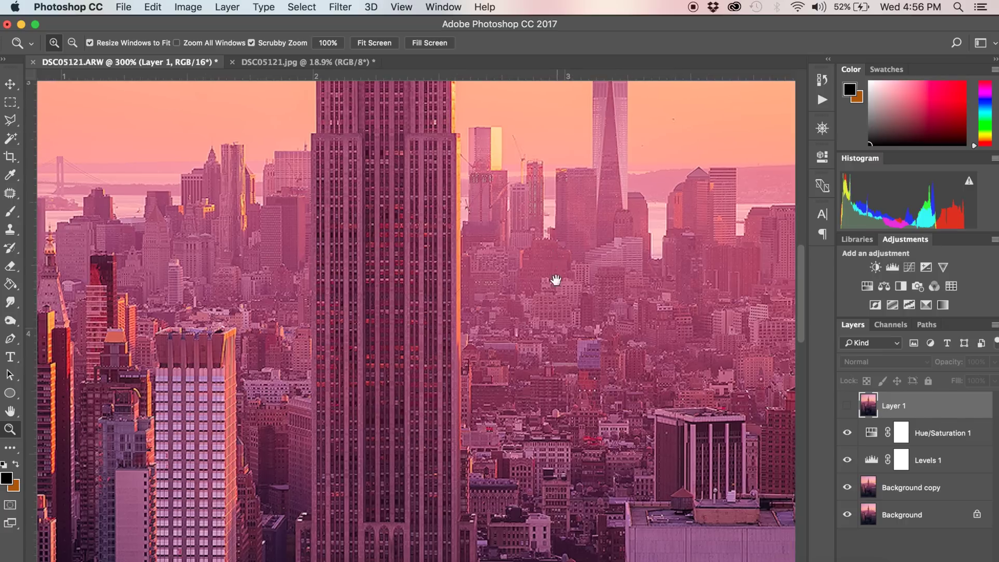
scroll(555, 280, "down", 10)
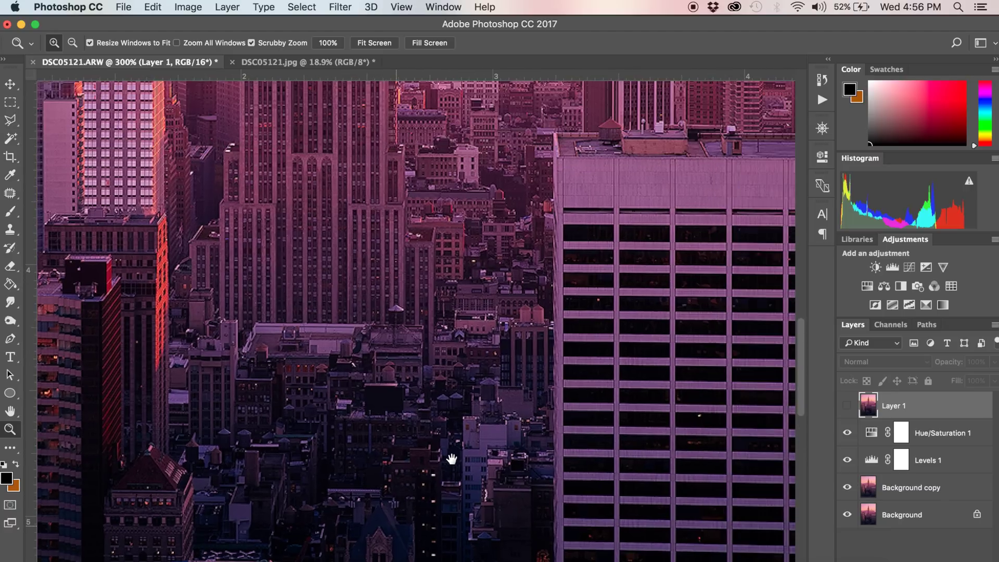
scroll(479, 286, "up", 10)
scroll(480, 286, "left", 5)
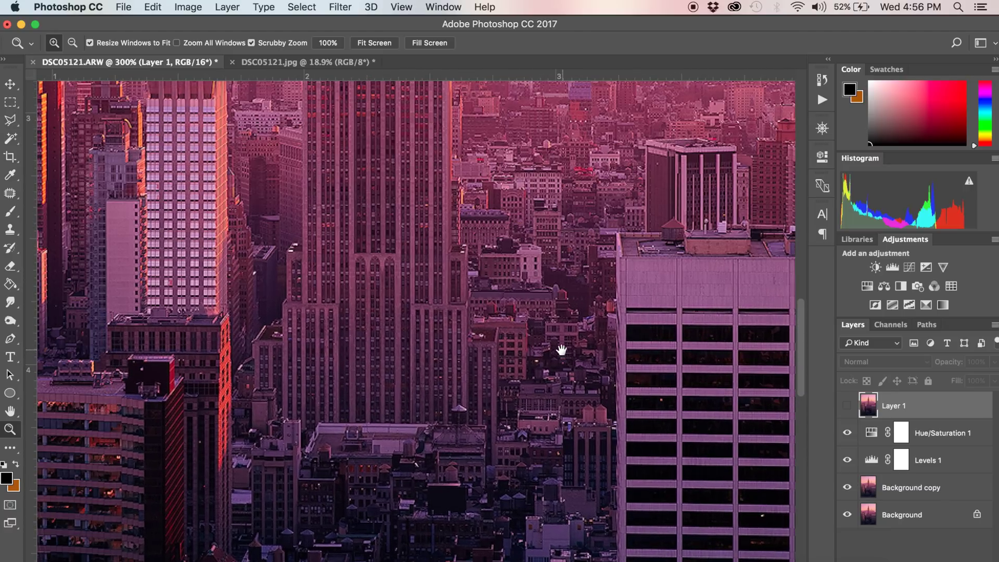
left_click(848, 406)
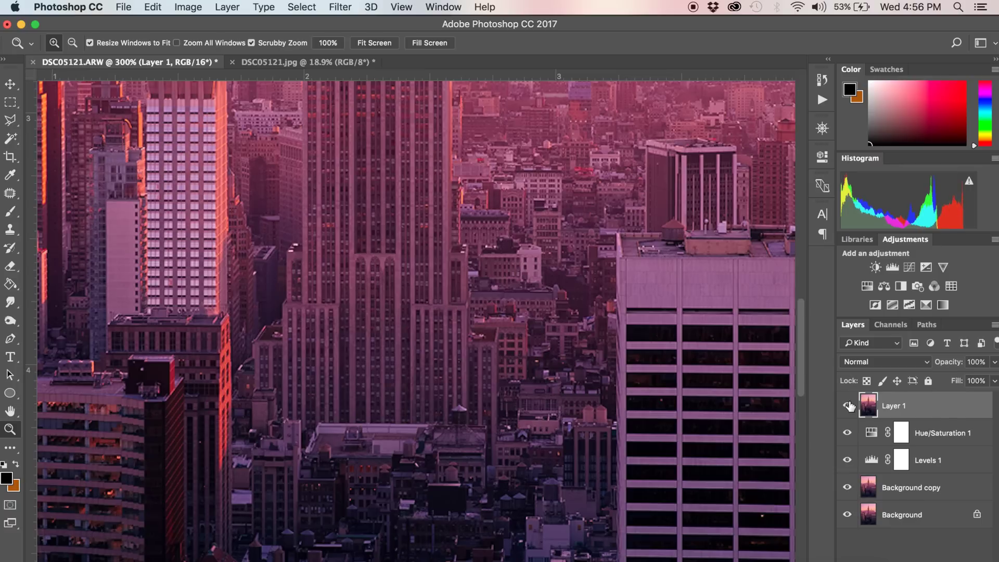
left_click(848, 405)
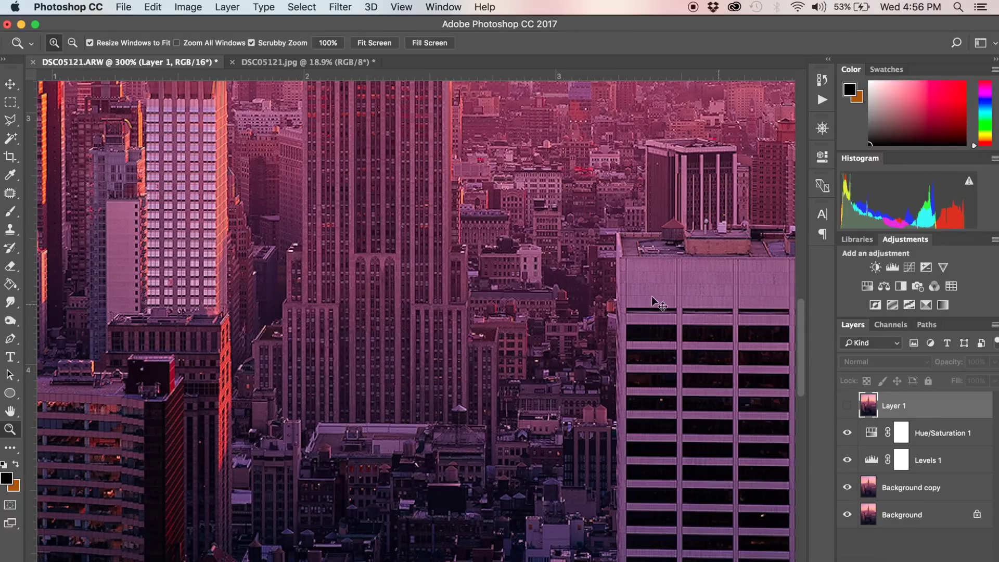
Step: Zoom out to 66.7% to see the whole photo
key("alt")
left_click(571, 276, "alt")
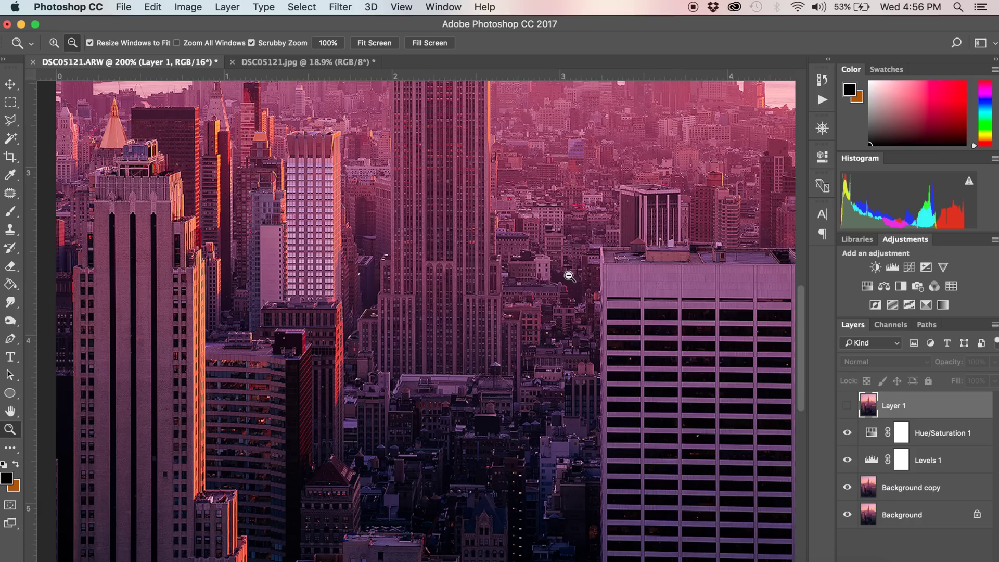
left_click(539, 254, "alt")
left_click(540, 245, "alt")
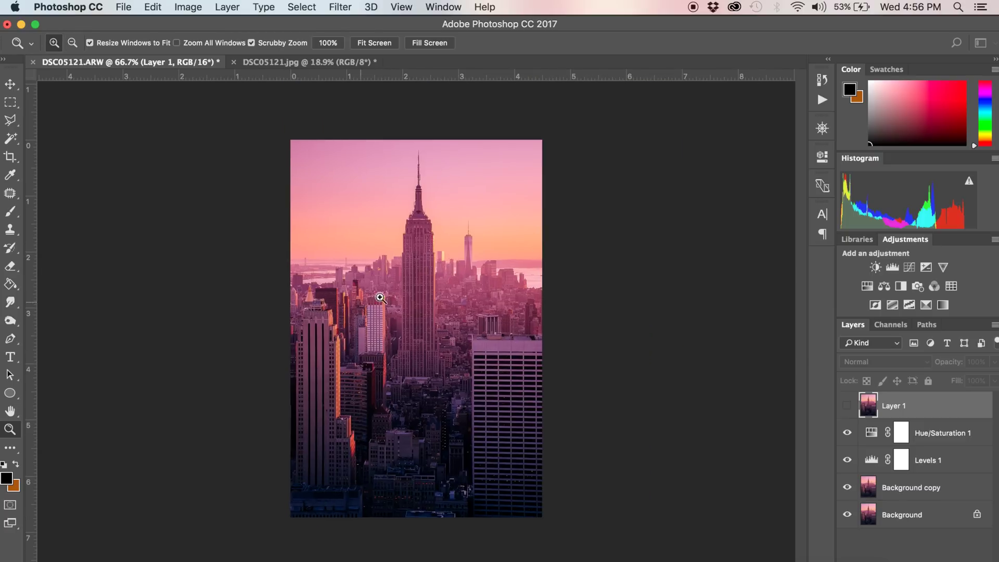
Step: Open the Actions panel and switch to DSC05121.jpg, enlarging it to fill the window
left_click(397, 326)
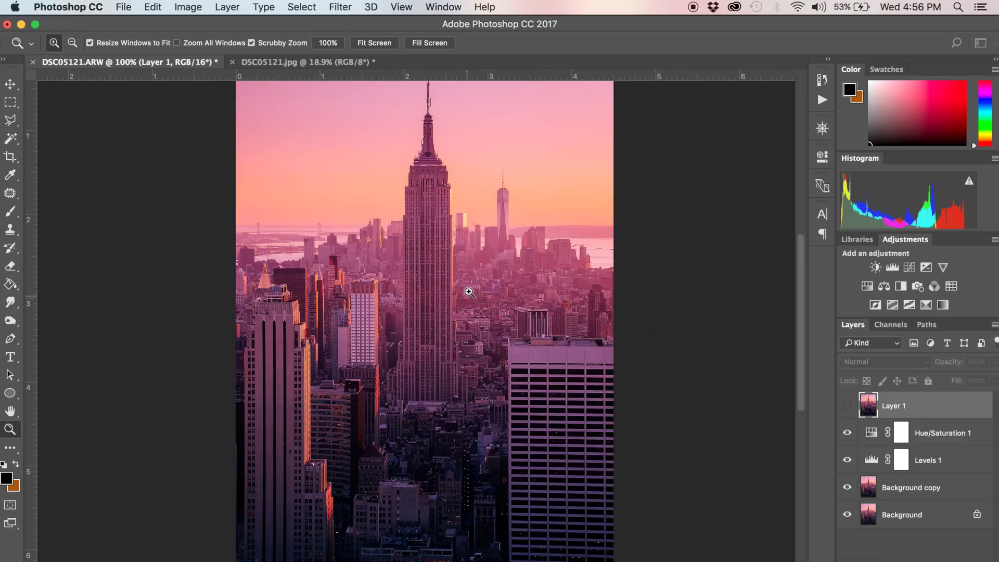
left_click(436, 282)
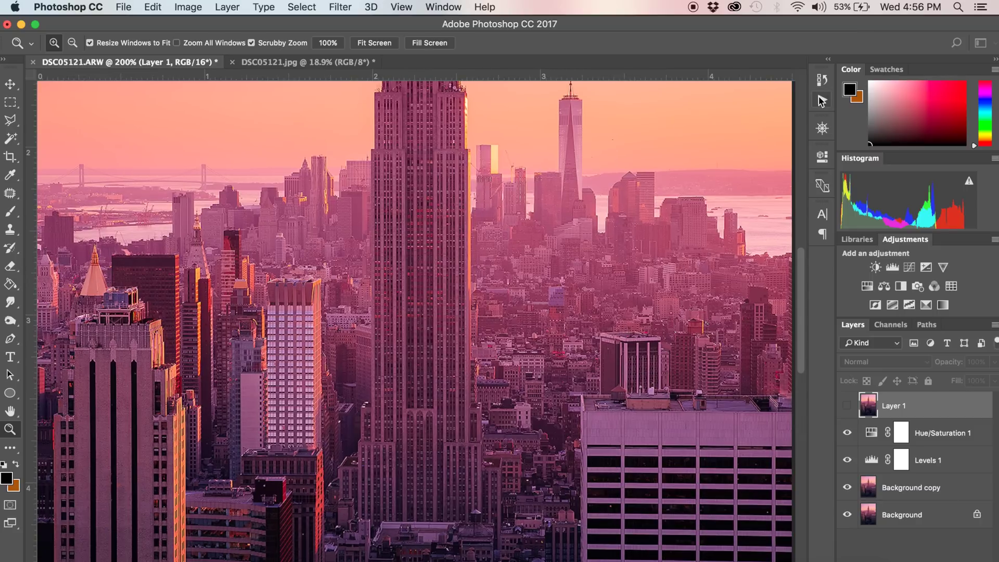
left_click(819, 98)
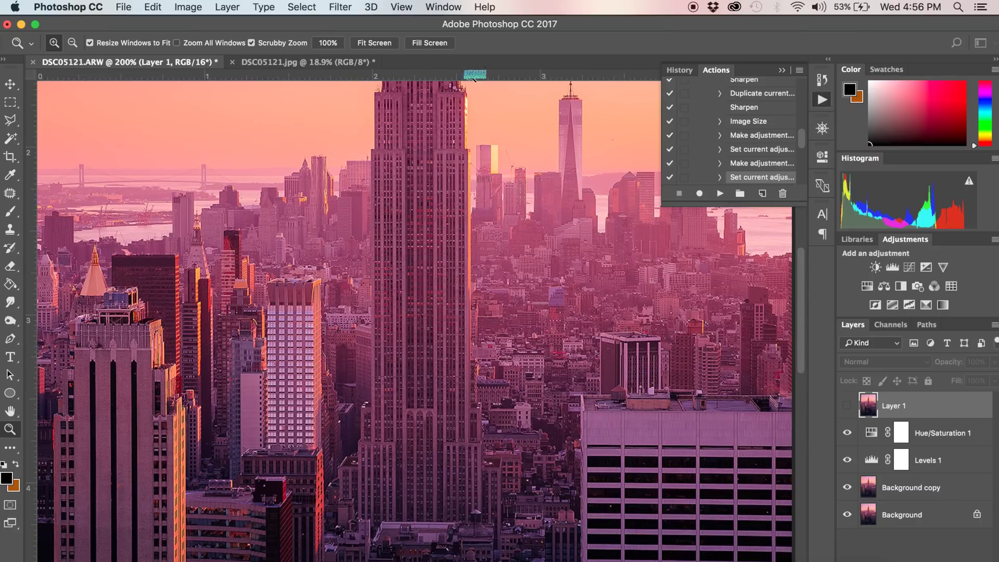
left_click(323, 62)
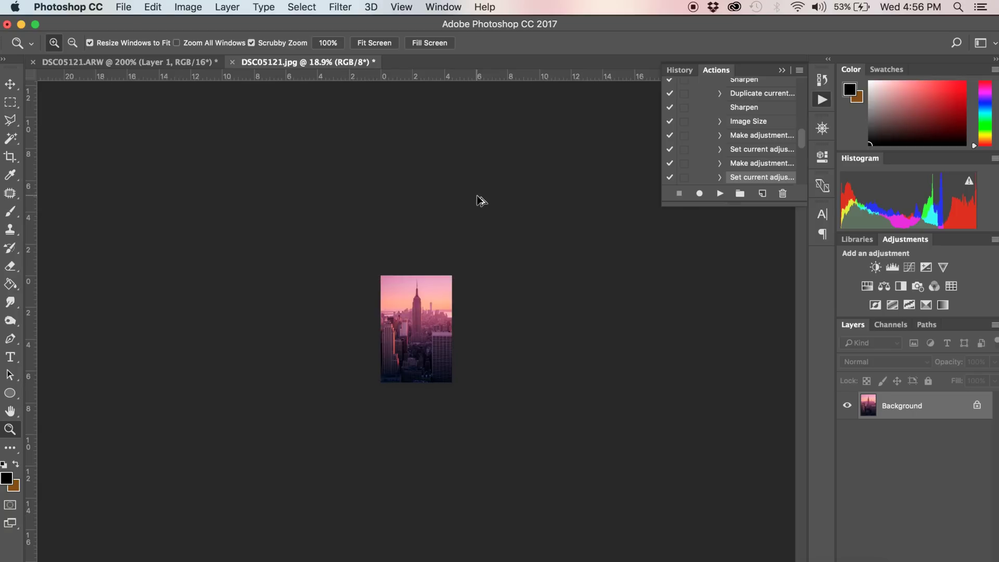
key("super+equal")
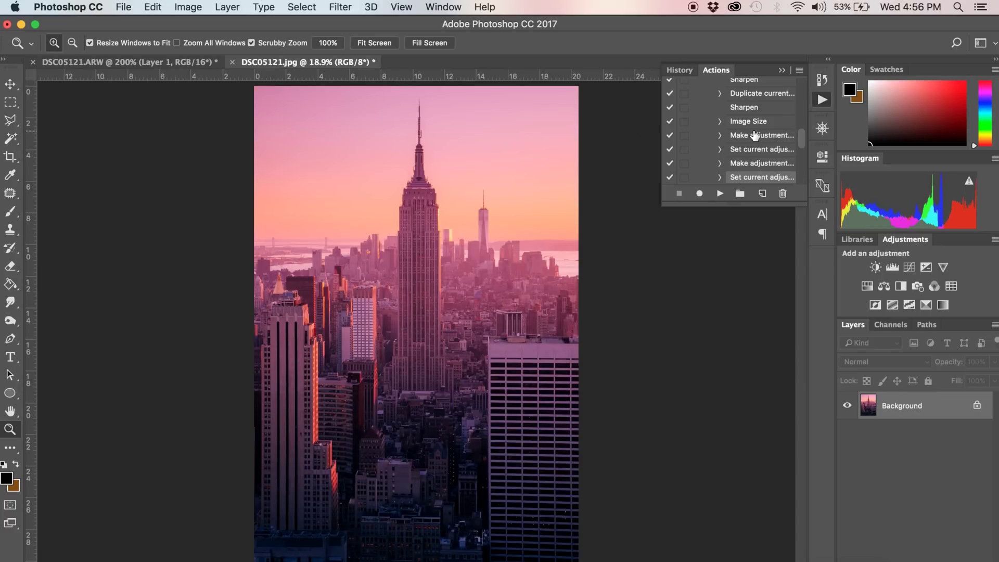
Step: Enlarge the Actions panel, collapse the sets, and run Resize for Instagram on the JPG
left_click_drag(667, 205, 590, 382)
scroll(670, 217, "up", 5)
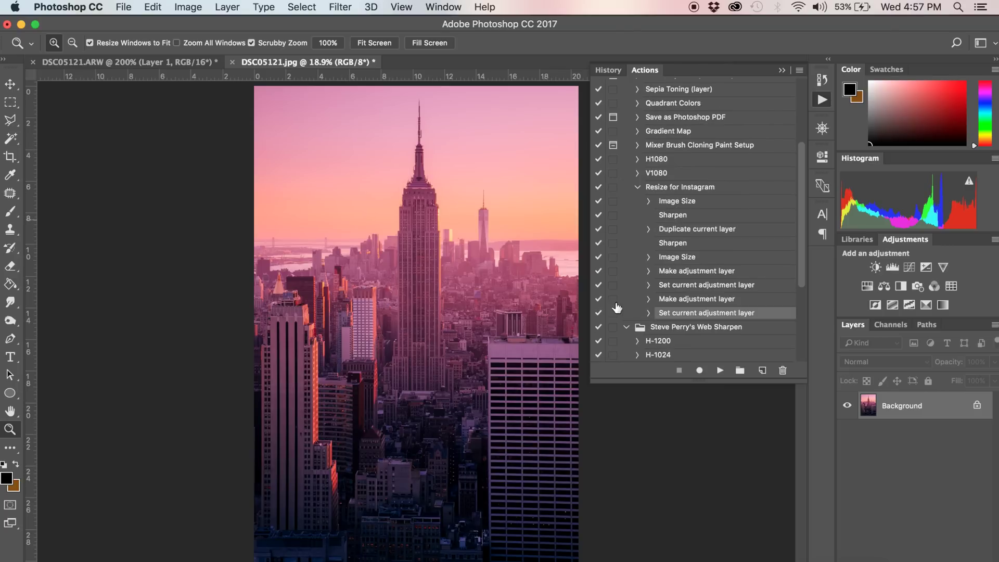
left_click(626, 325)
scroll(655, 266, "up", 5)
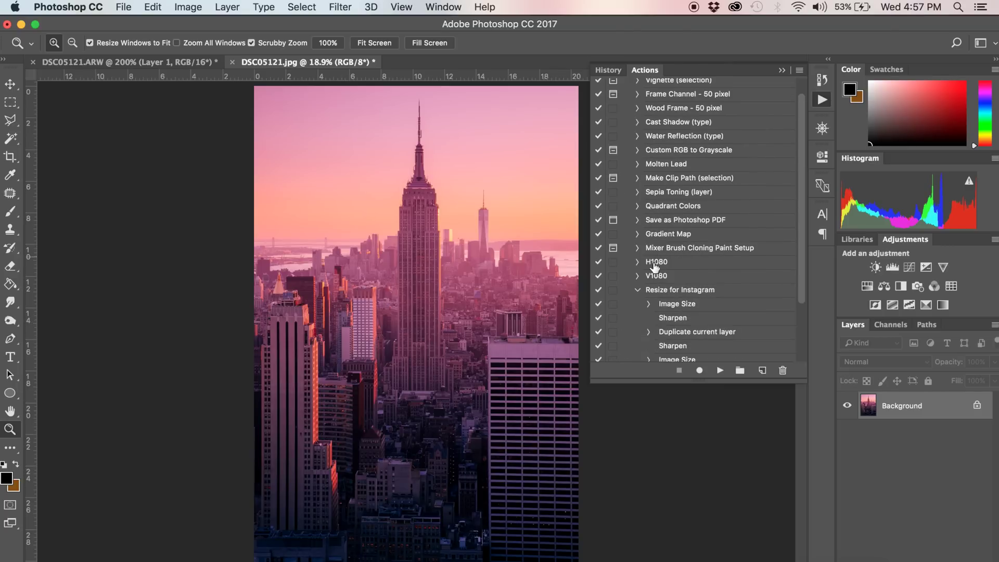
left_click(638, 295)
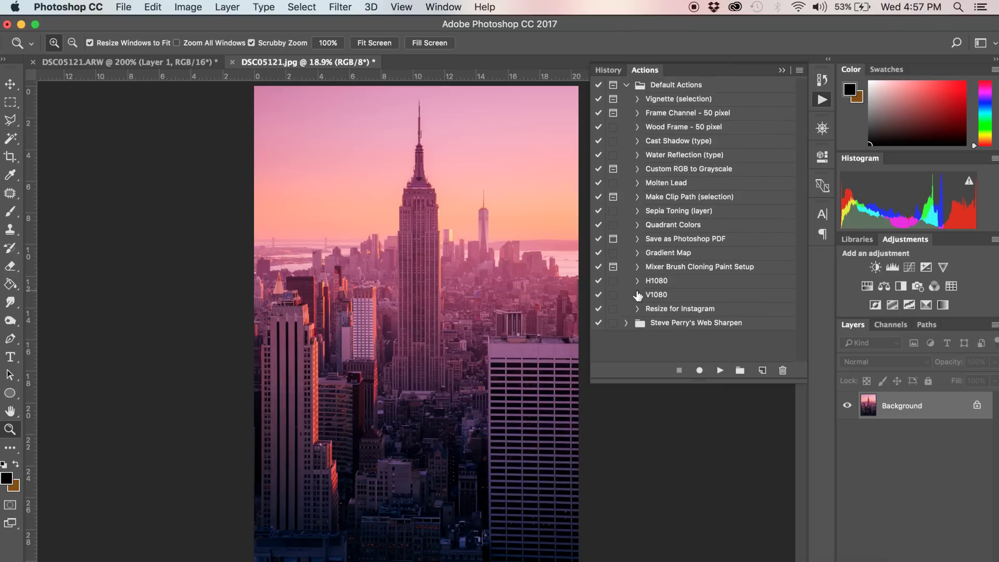
left_click(694, 311)
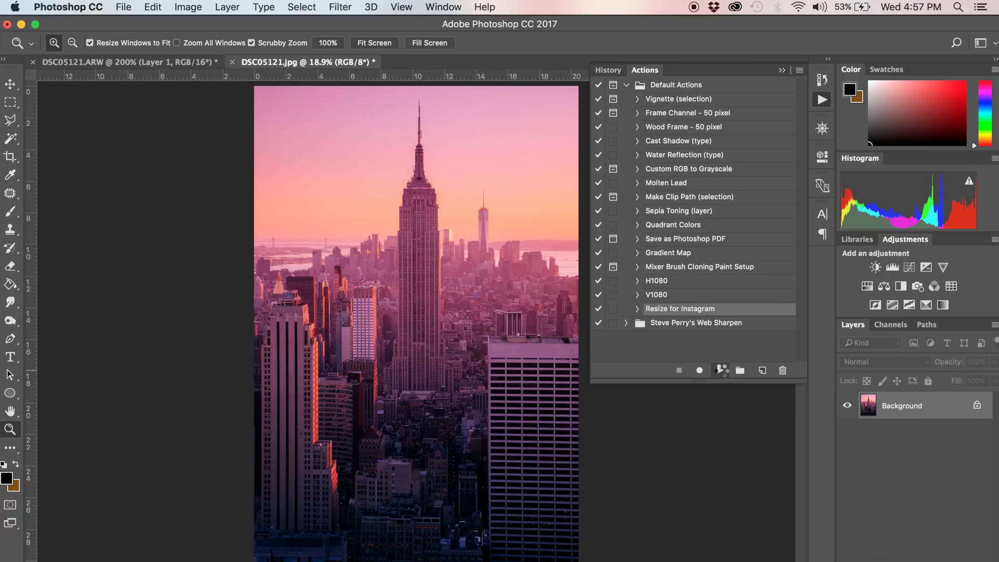
left_click(720, 370)
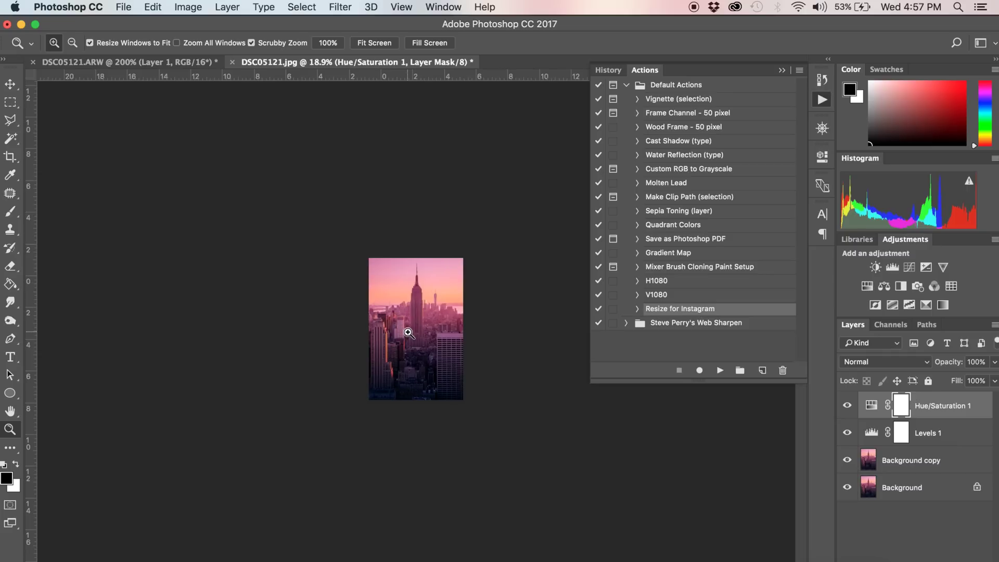
Step: Zoom in on the Empire State Building and check the 1080 × 1618 px image size without changes
left_click(426, 325)
left_click(425, 320)
left_click(426, 320)
left_click(417, 319)
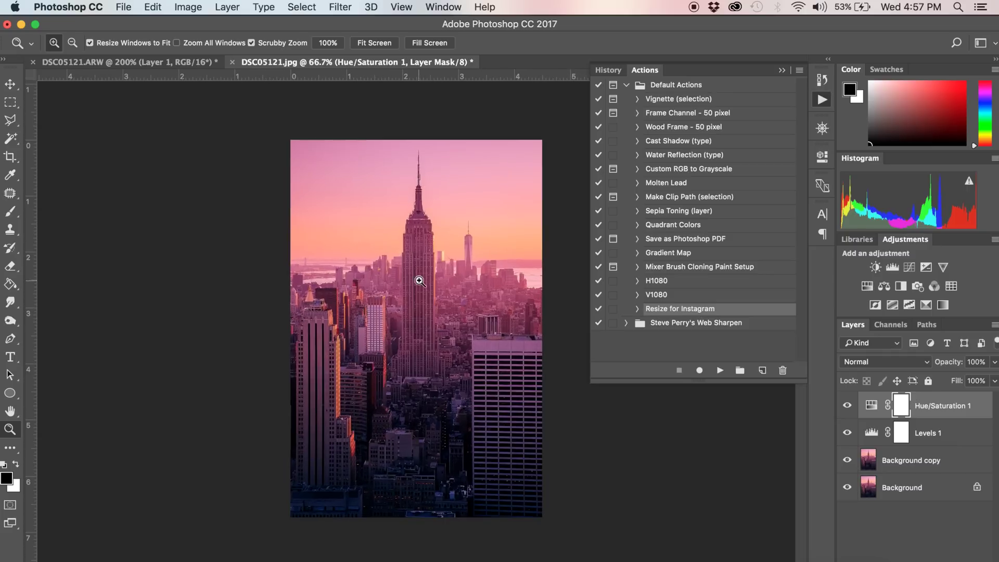
left_click(418, 279)
left_click(422, 273)
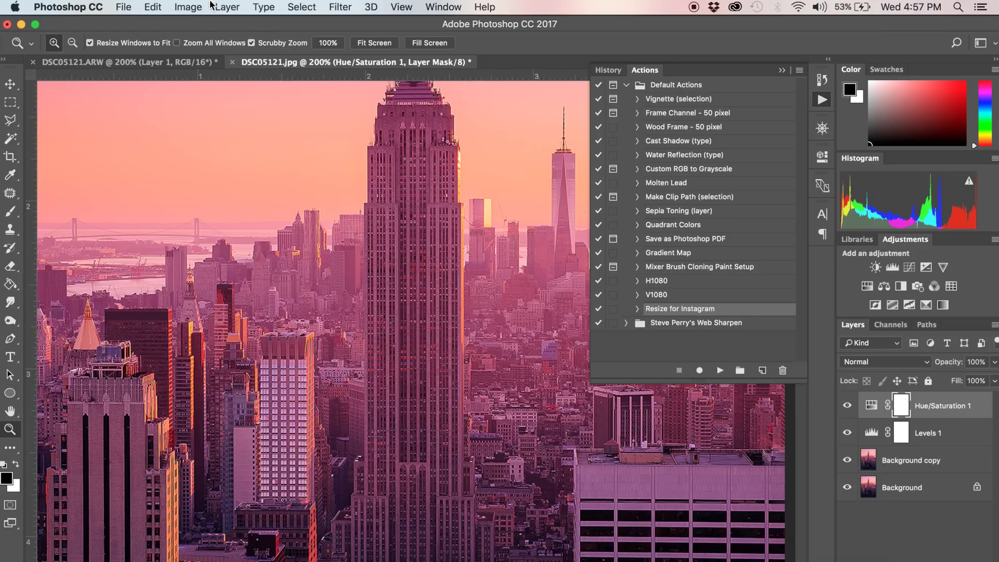
left_click(188, 6)
left_click(218, 115)
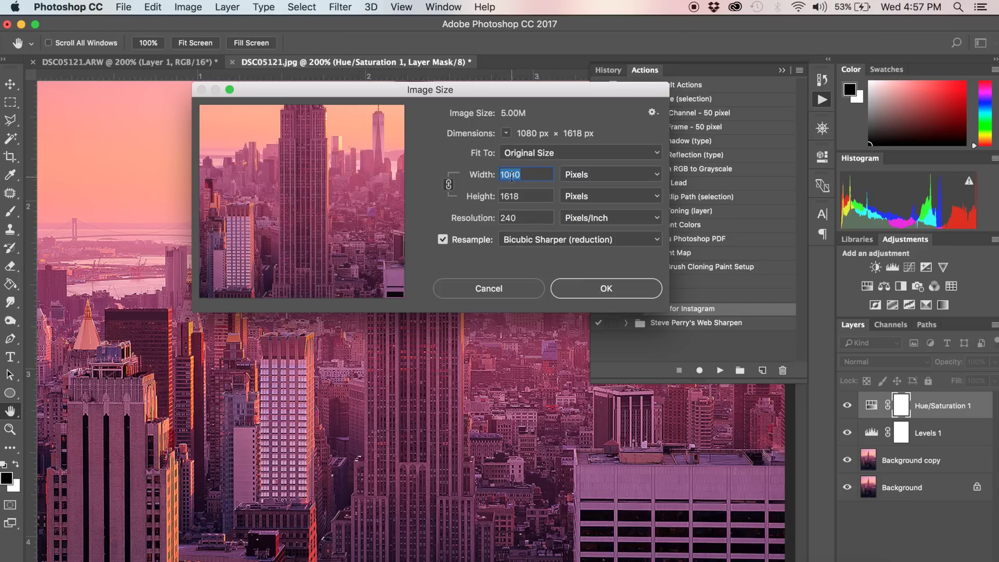
left_click(504, 287)
Step: Lower the Background copy layer's opacity to 67%
left_click(916, 461)
left_click(994, 362)
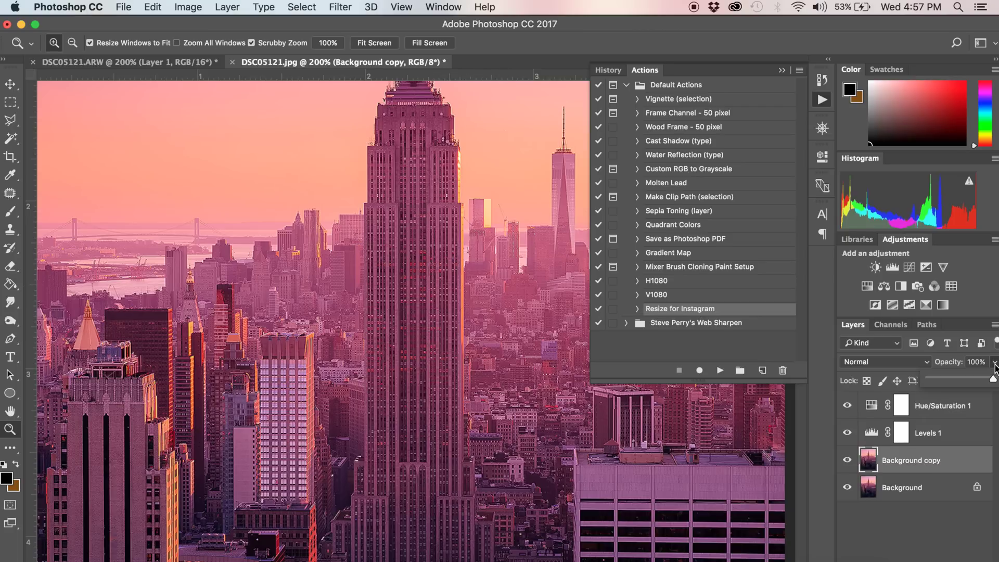
left_click_drag(993, 379, 962, 384)
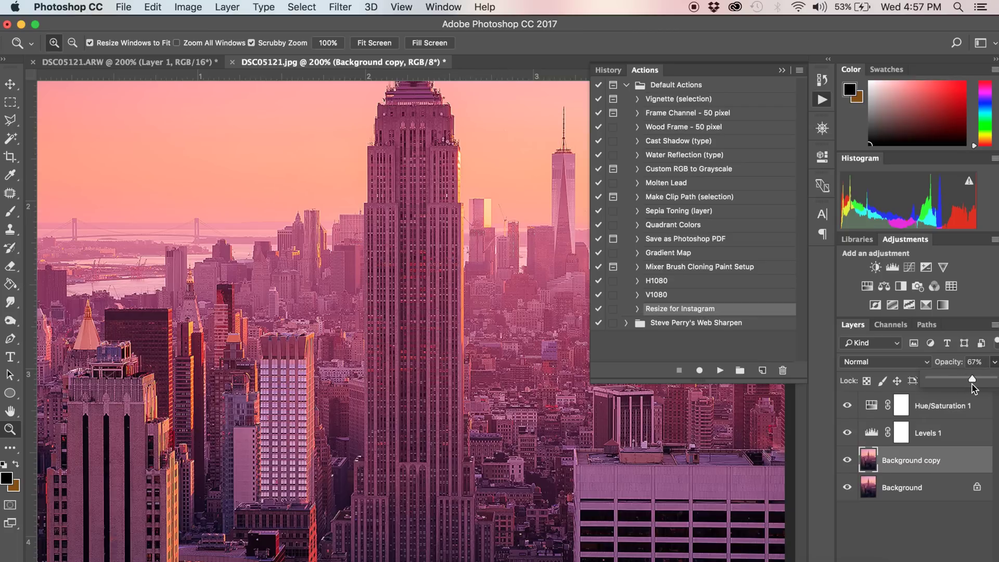